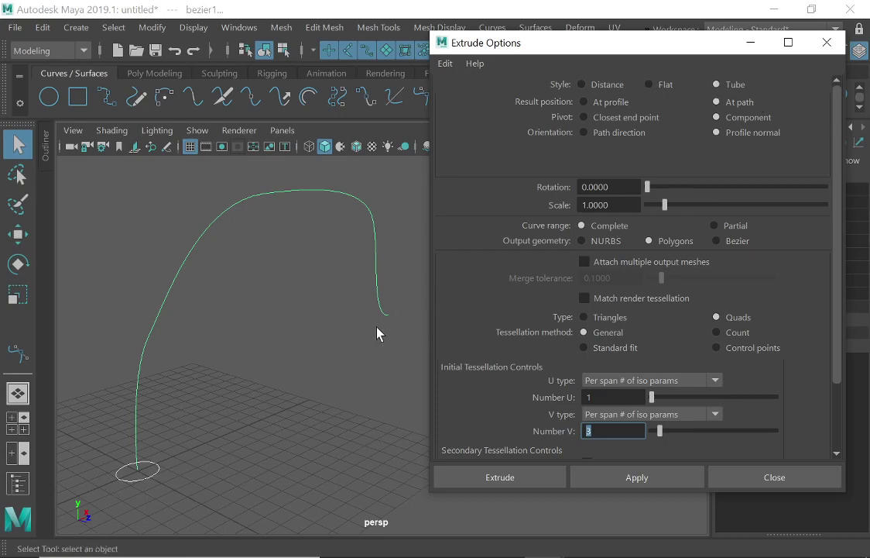
Step: Move the circle along the X axis, away from the base of the bezier curve
click(158, 472)
click(17, 237)
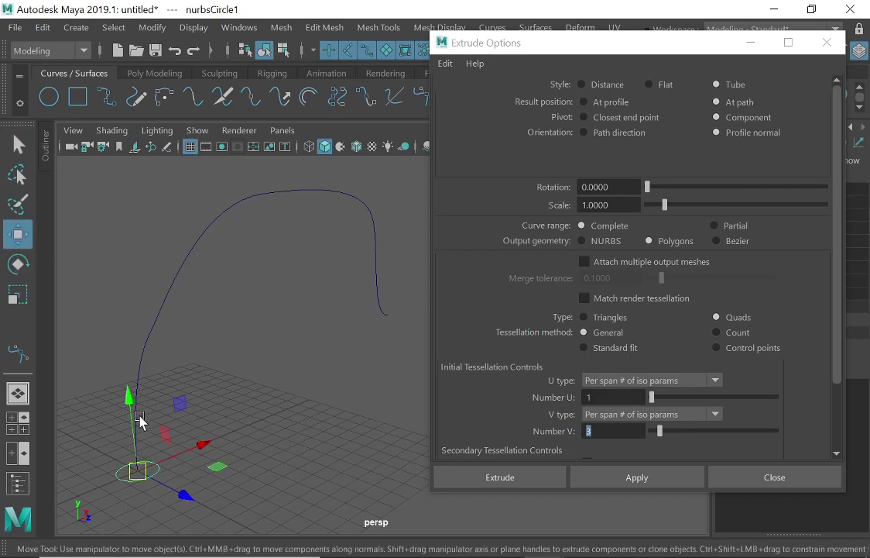
drag(203, 440, 330, 435)
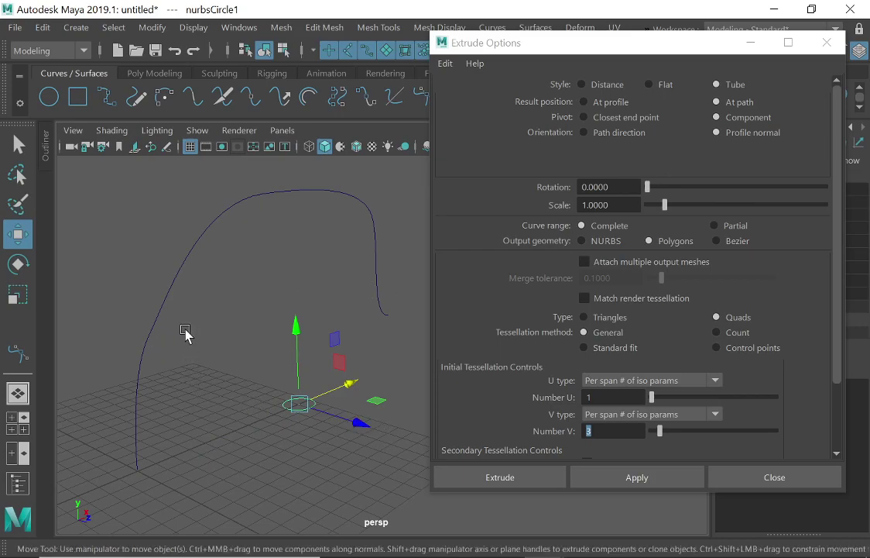
Step: Try extruding the circle along the bezier curve as a polygon tube with the result positioned at the path
click(174, 284)
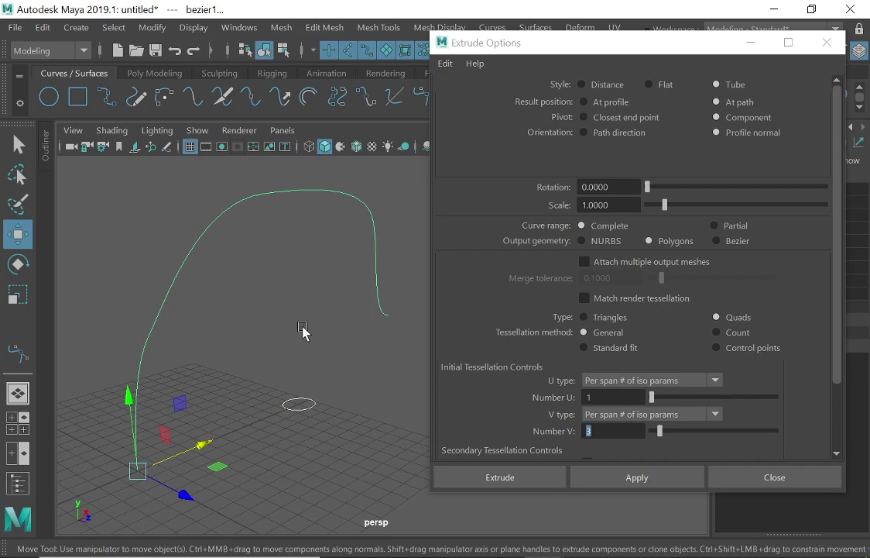
click(15, 141)
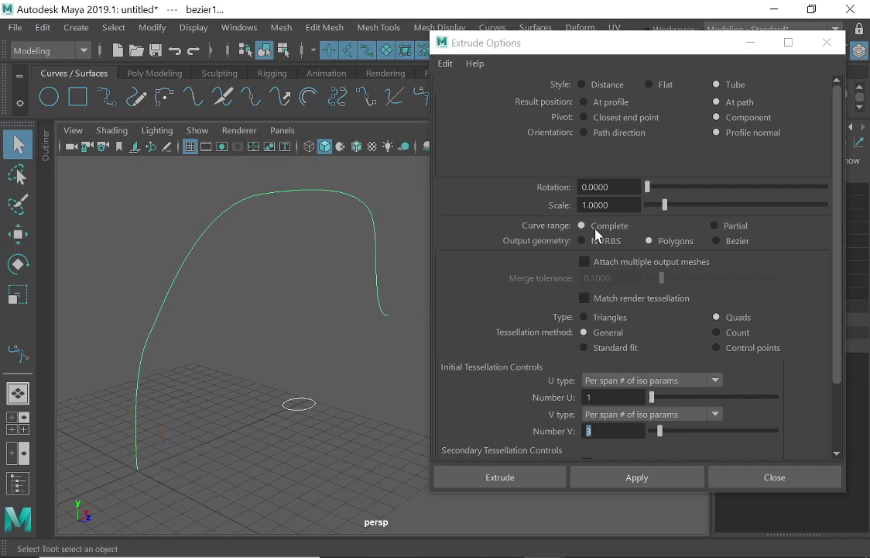
click(653, 481)
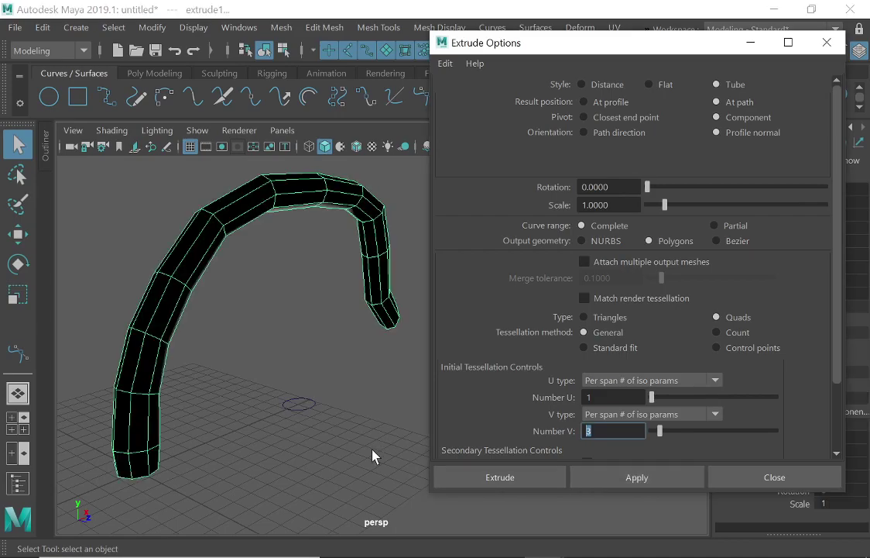
alt+drag(423, 447, 301, 438)
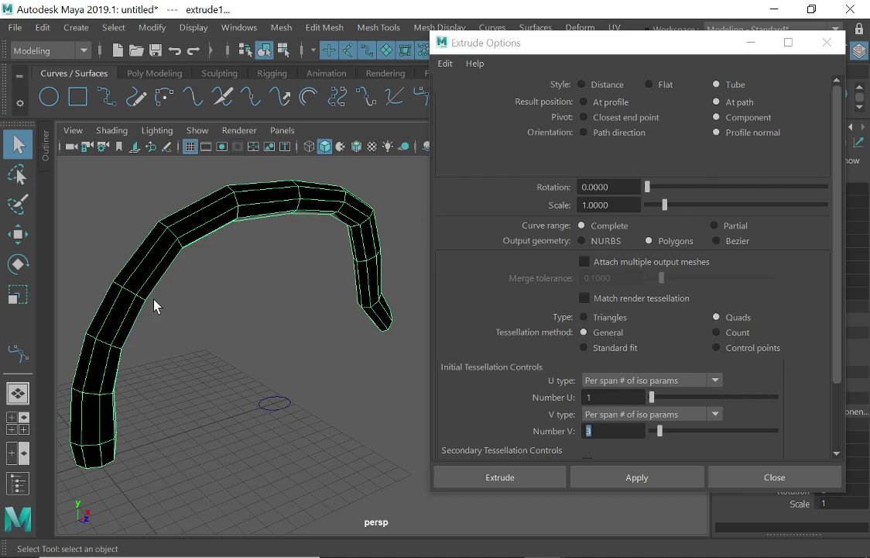
key(ctrl+z)
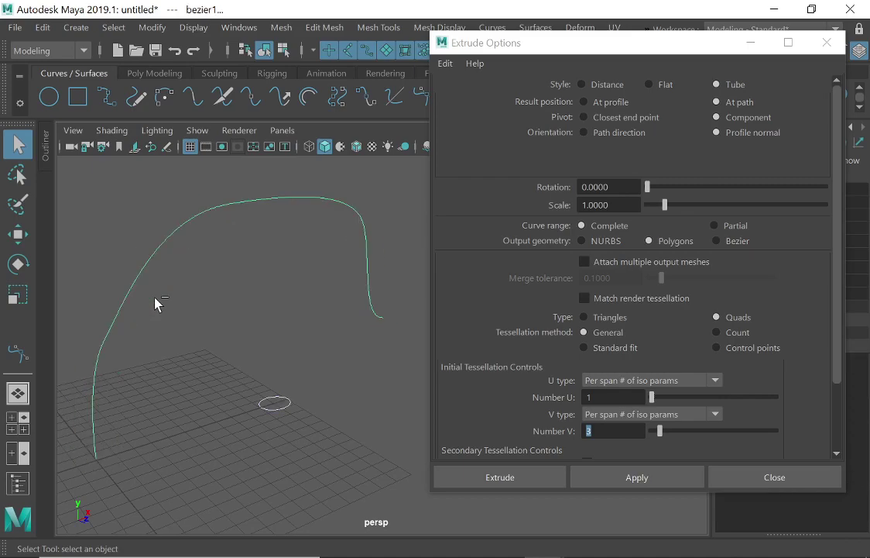
Step: Extrude the circle along the bezier curve as a polygon tube with the result position set to At profile
click(587, 105)
click(585, 104)
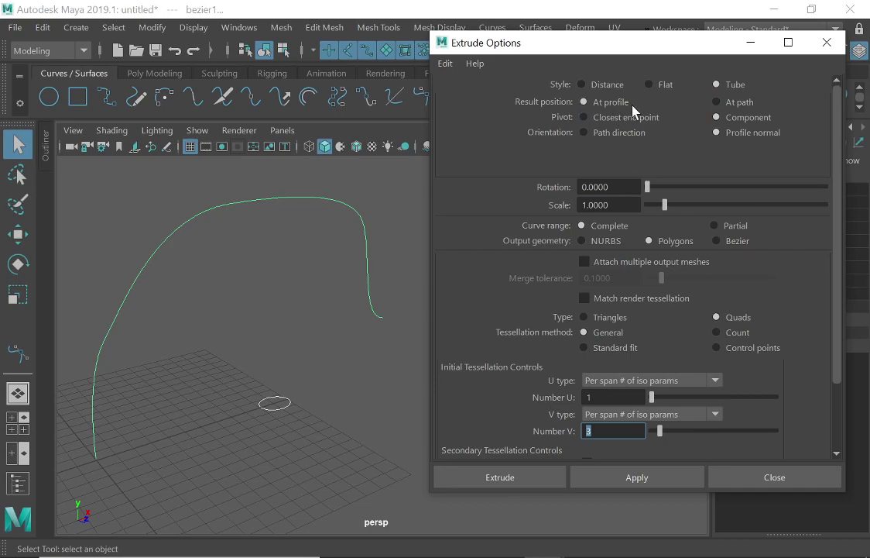
click(639, 477)
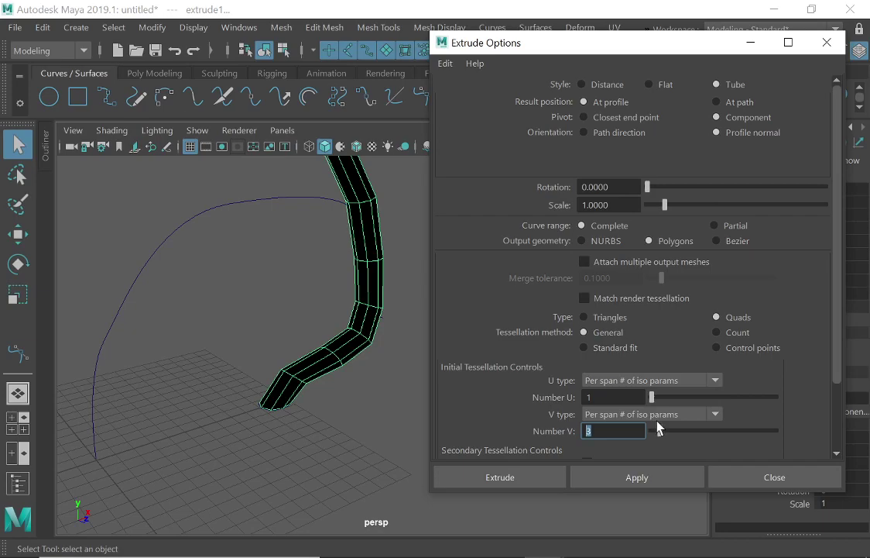
drag(278, 264, 324, 417)
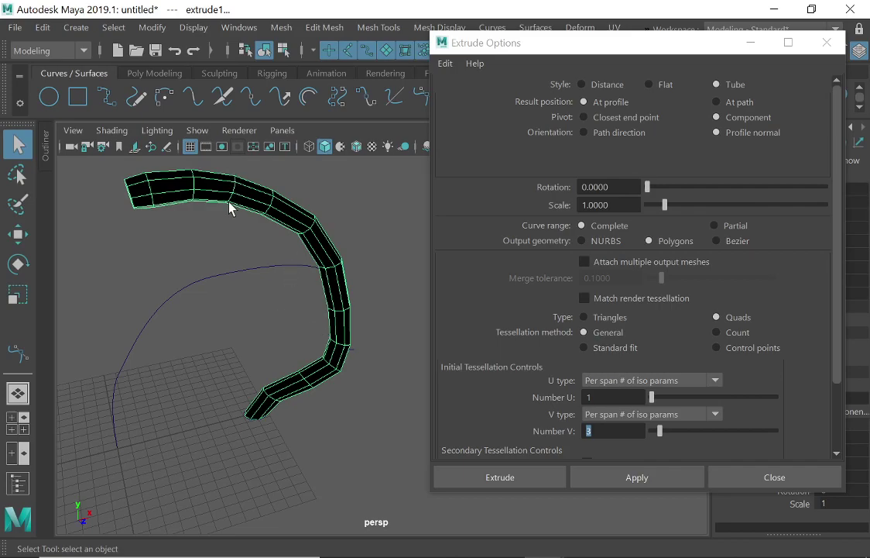
Step: Delete the tube extruded at the profile and undo back to the original circle and curve
key(Delete)
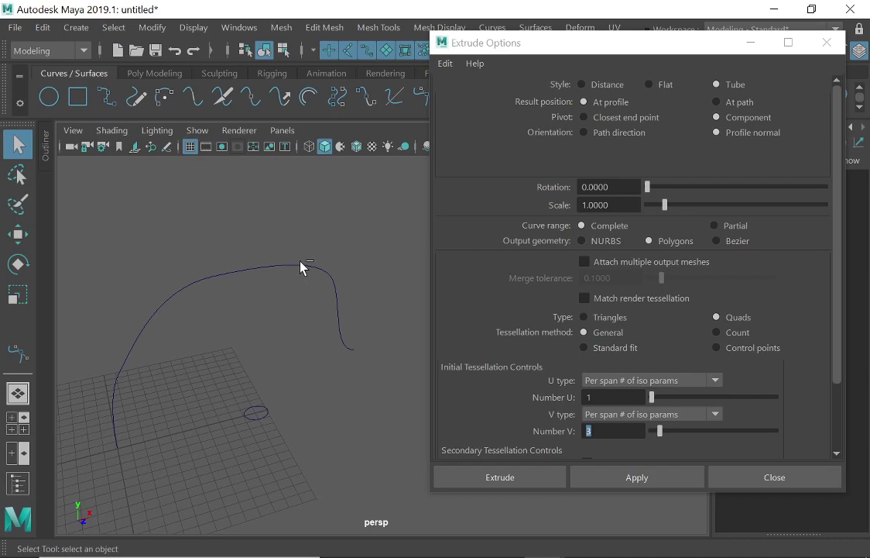
key(ctrl+z)
key(ctrl+z)
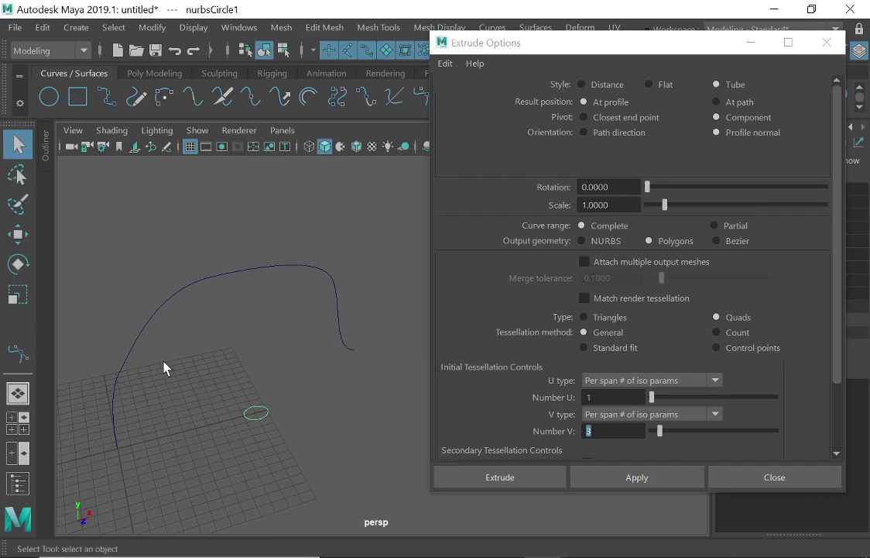
Step: Extrude the circle along the bezier curve as a polygon tube with the result position set to At path
shift+click(144, 332)
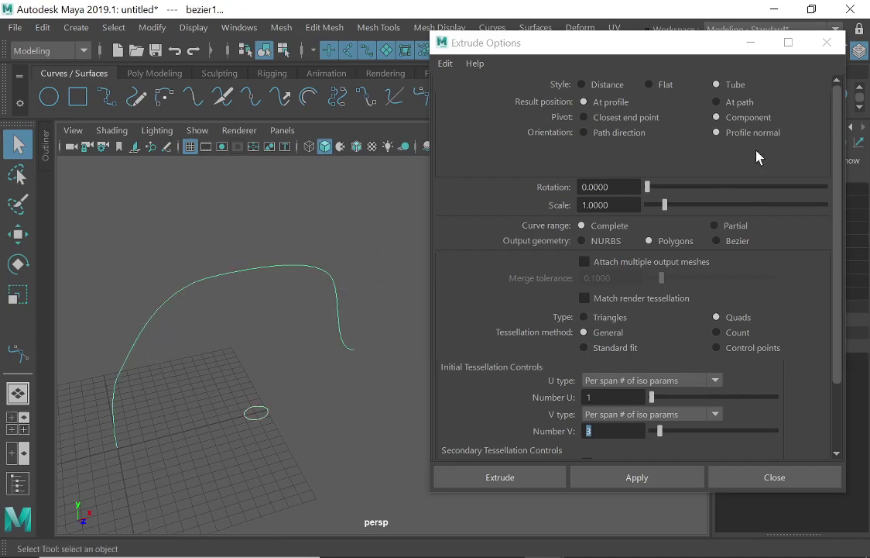
click(717, 102)
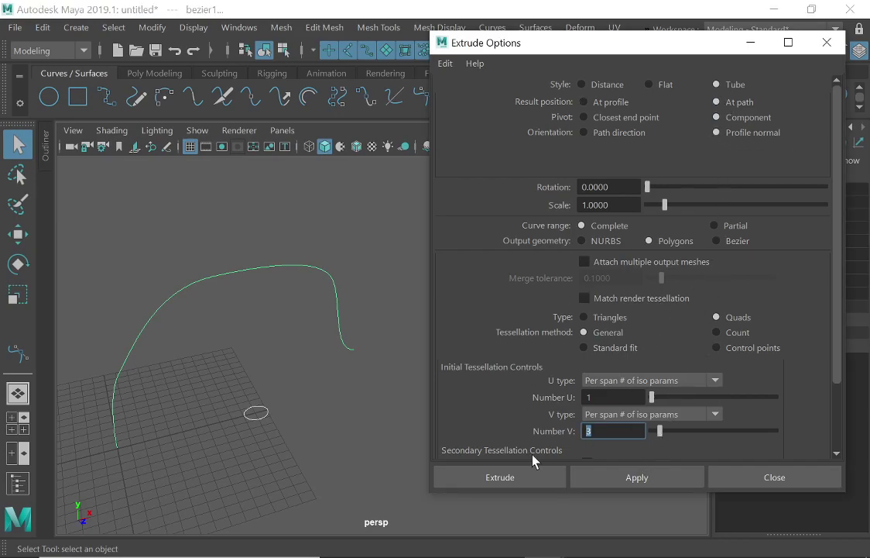
click(642, 476)
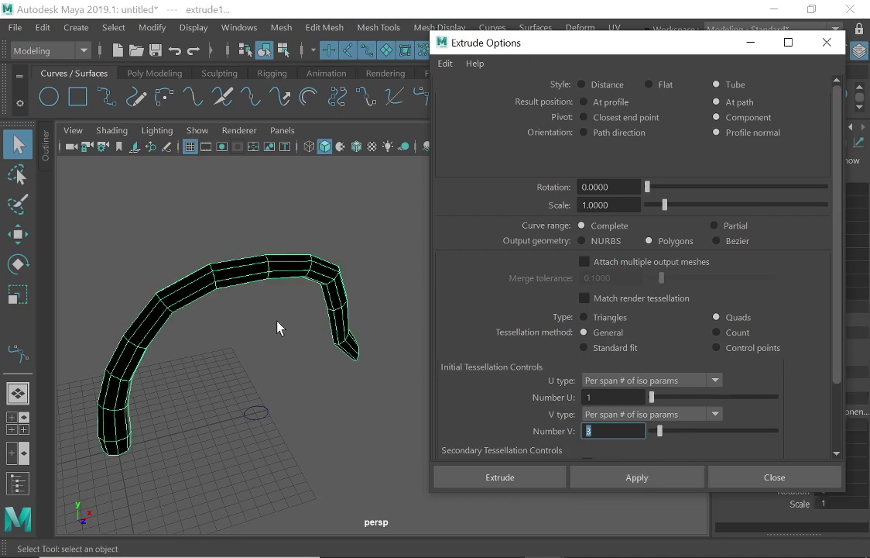
Step: Close the extrude options and reverse the normals of the extruded polygon tube
click(245, 281)
right_drag(246, 281, 247, 146)
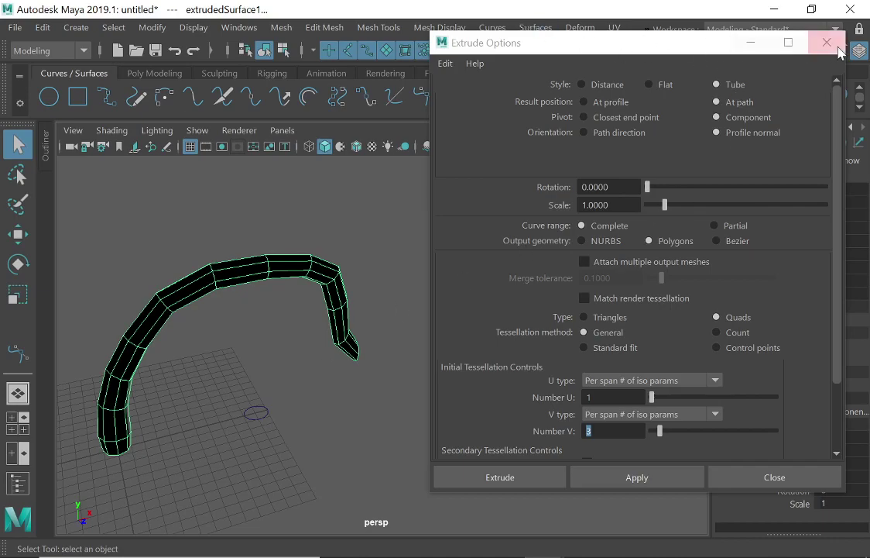
click(827, 43)
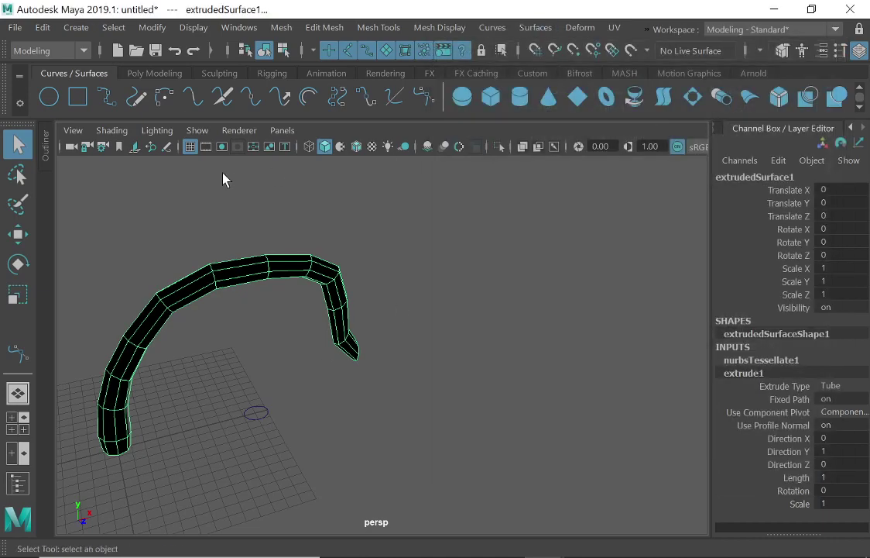
click(453, 33)
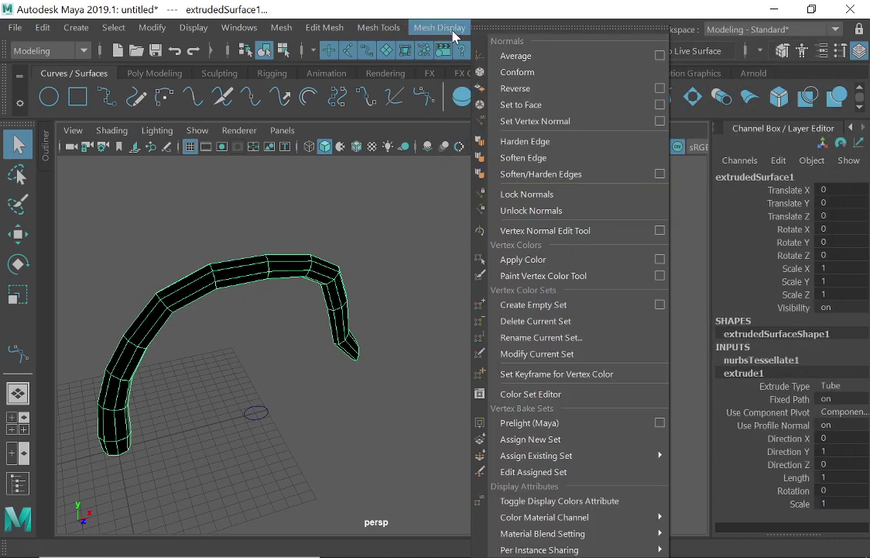
click(542, 90)
click(540, 242)
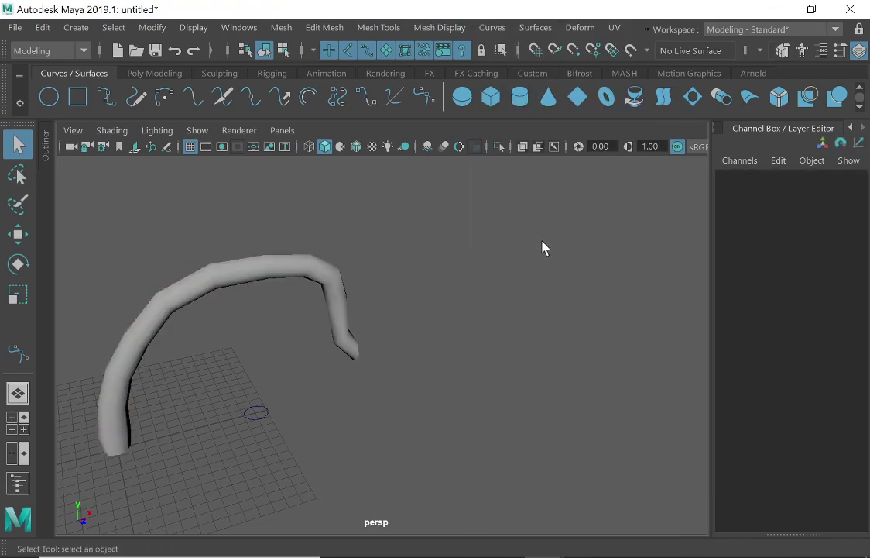
Step: Undo the normal reversal and the polygon extrusion, leaving only the circle and the curve
alt+drag(498, 319, 475, 243)
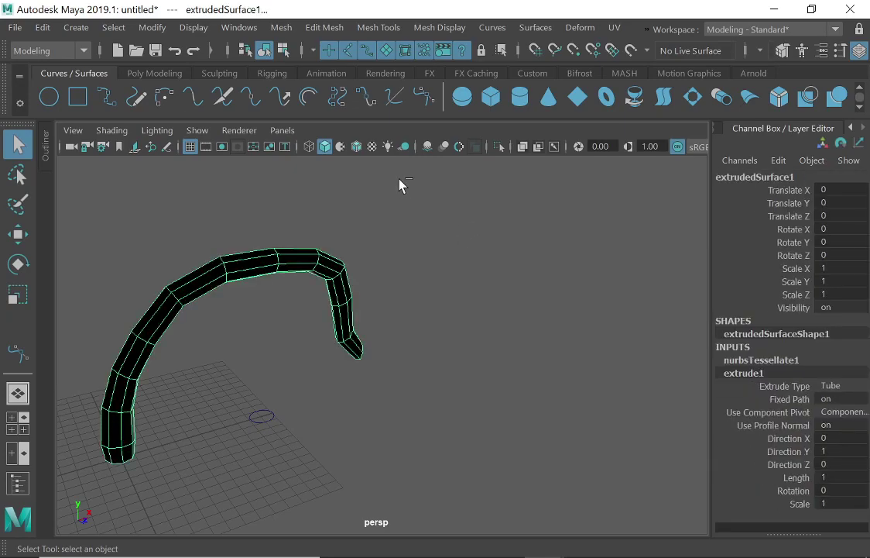
key(ctrl+z)
key(ctrl+z)
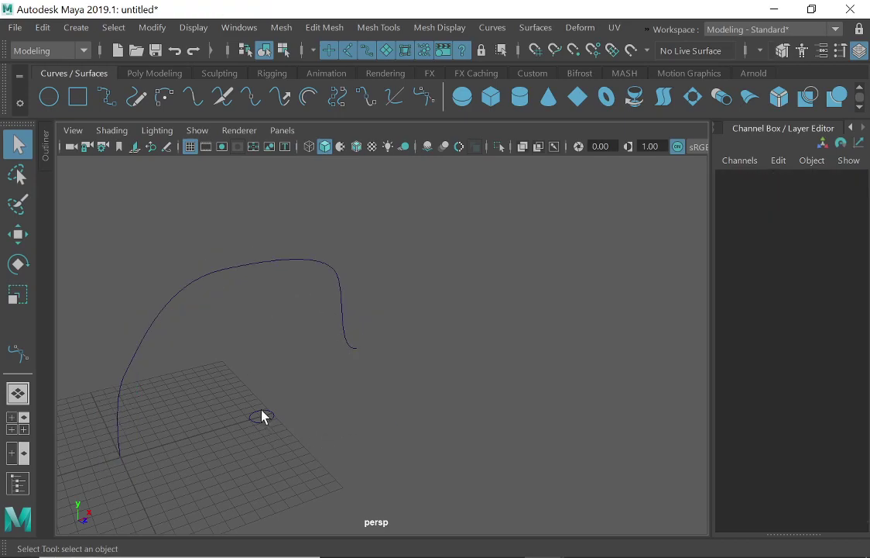
Step: Extrude the circle along the bezier curve with NURBS output geometry, using the Tube style and the At path result position
click(263, 414)
click(164, 297)
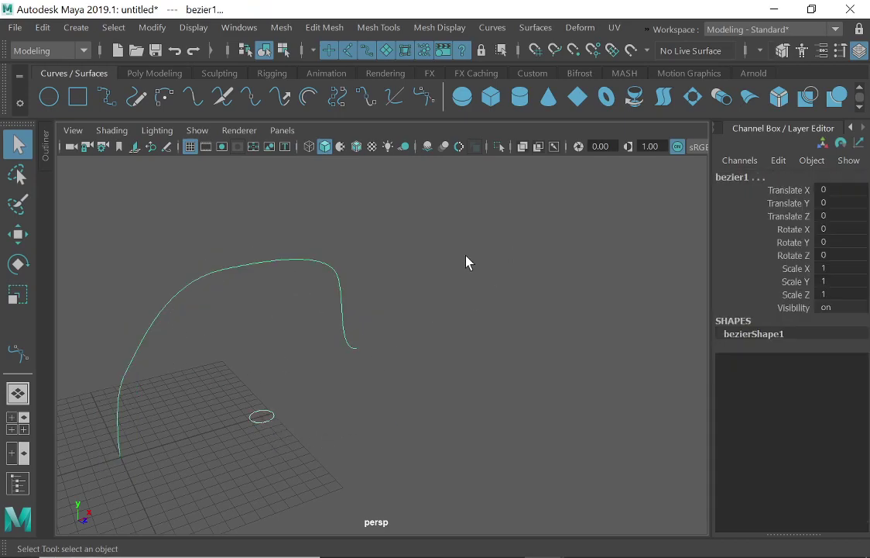
click(546, 30)
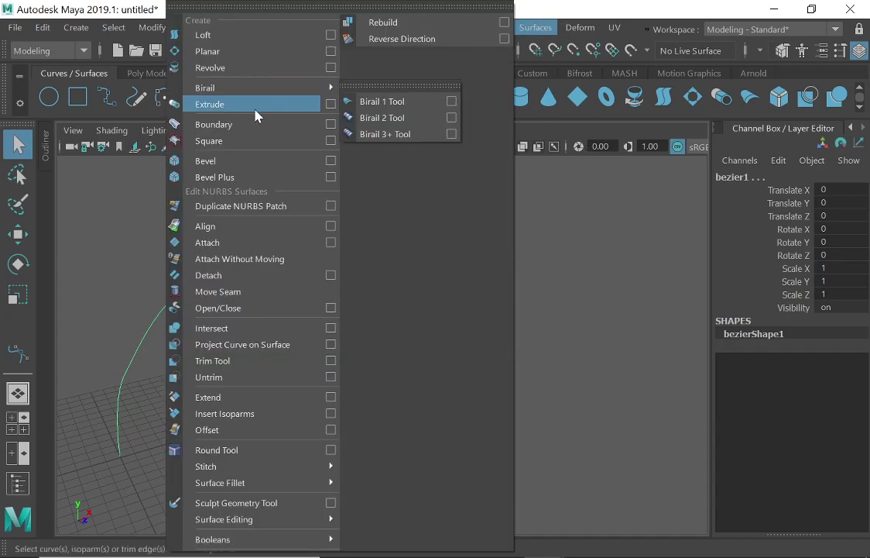
click(331, 104)
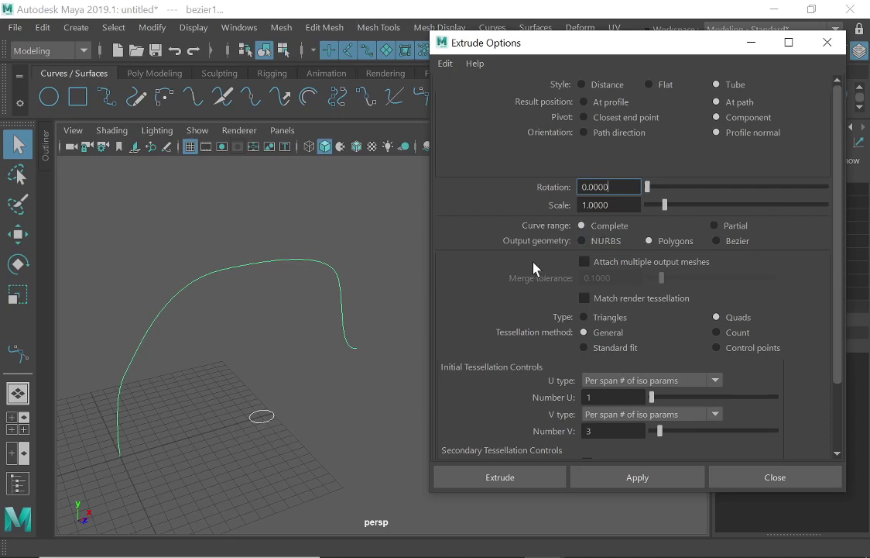
click(582, 241)
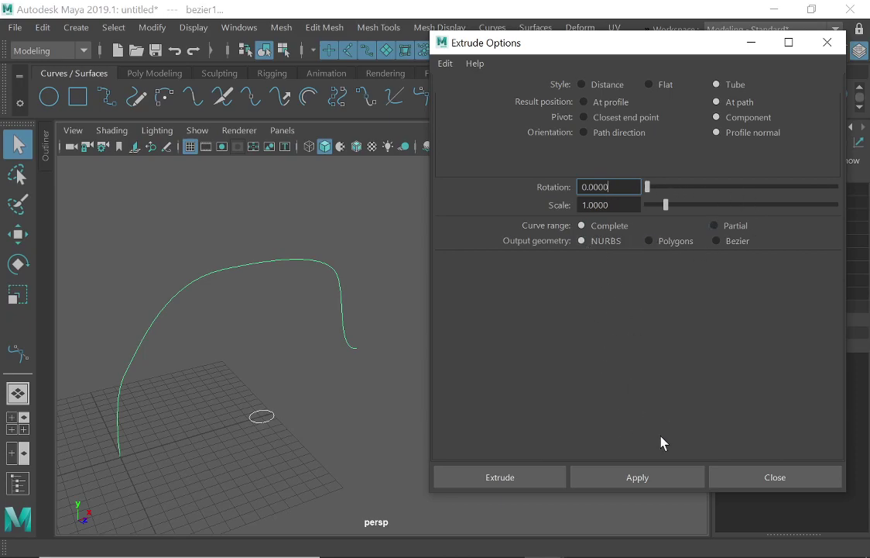
click(638, 477)
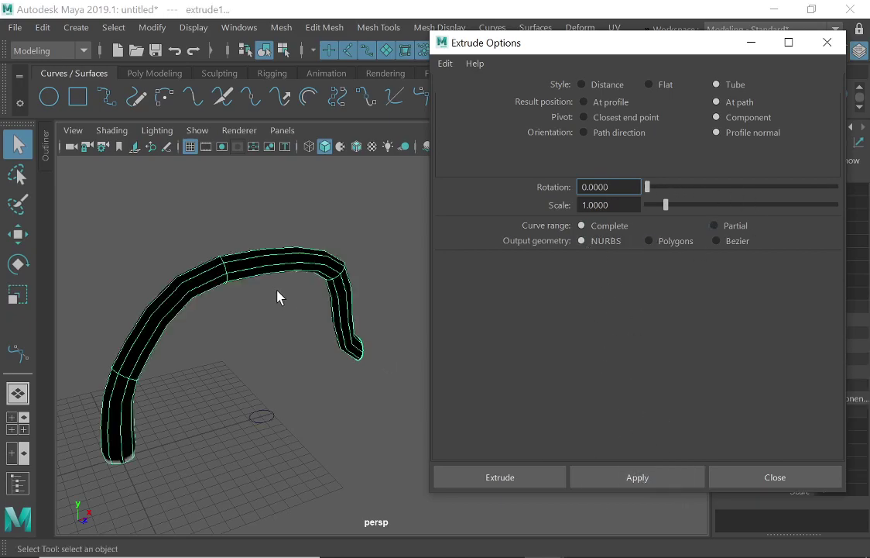
click(828, 42)
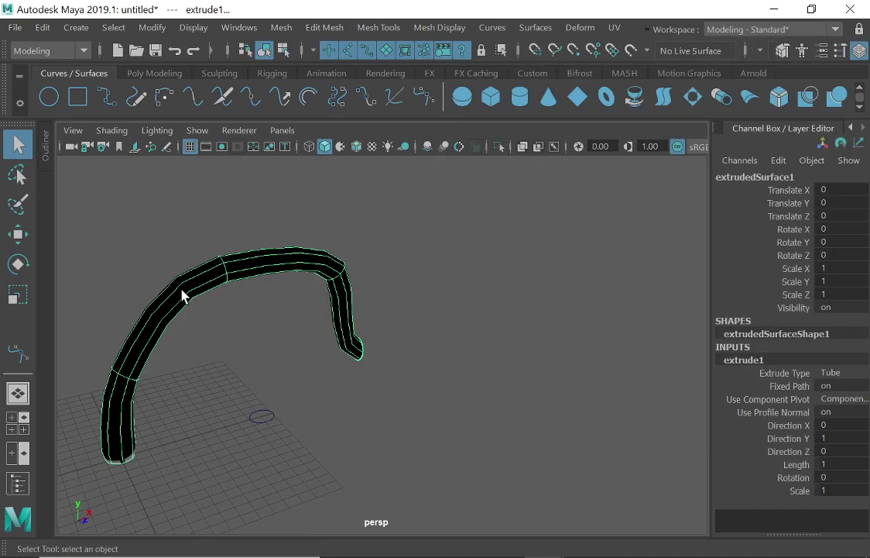
right_click(192, 292)
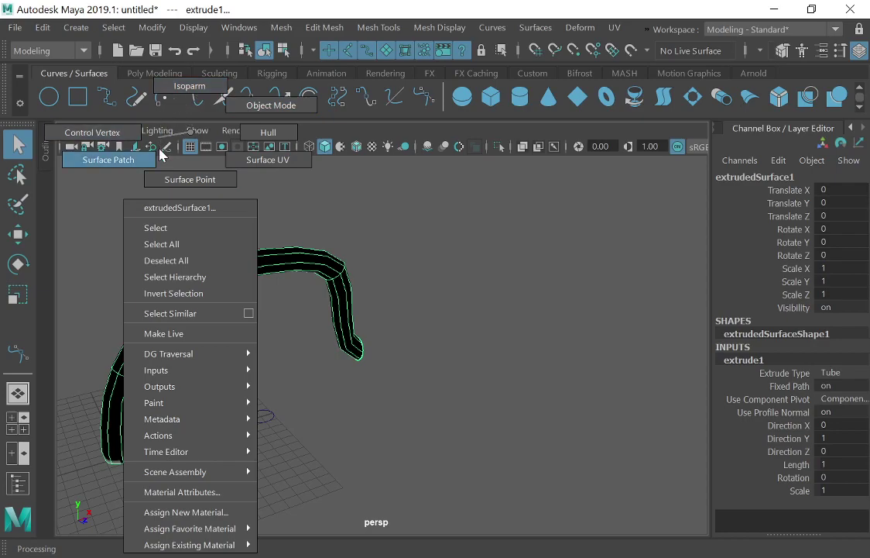
right_drag(252, 145, 399, 226)
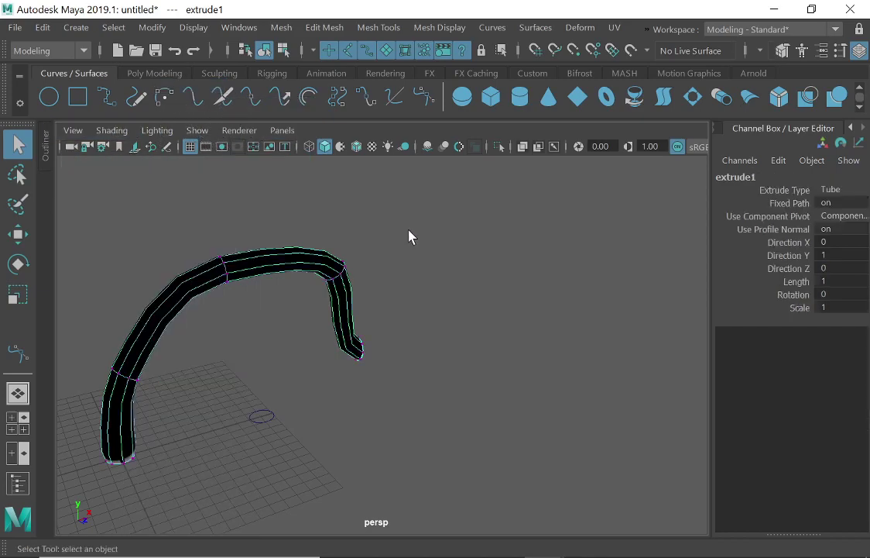
key(F8)
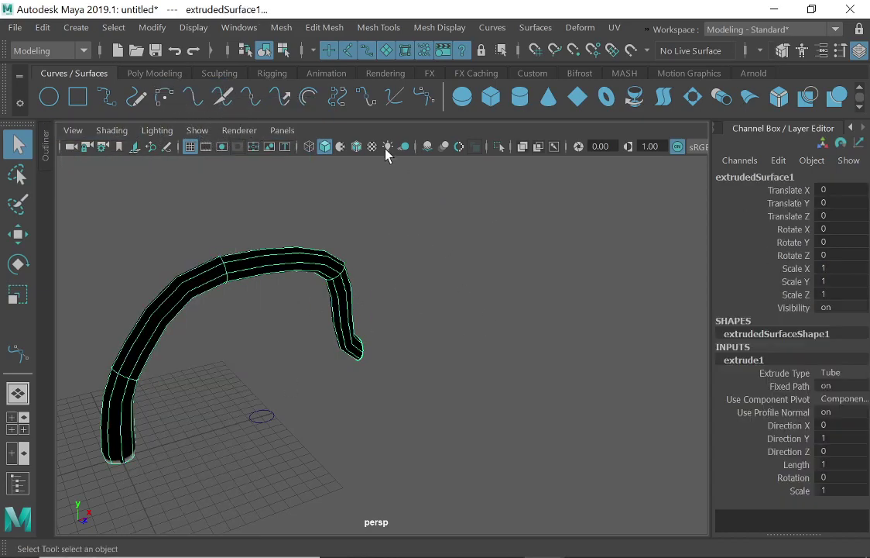
Step: Convert the extruded NURBS tube to quad polygons with General tessellation, per-span iso params, Number U 1 and Number V 3
click(141, 28)
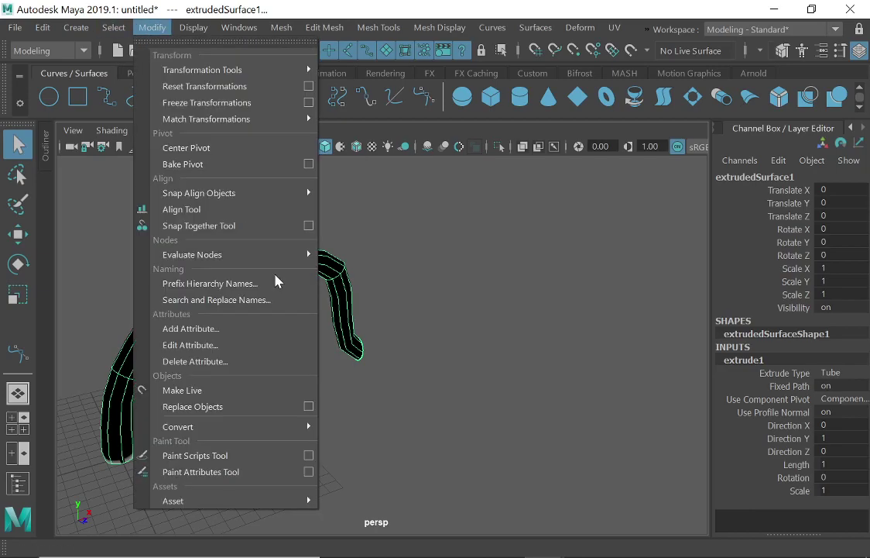
mouse_move(219, 427)
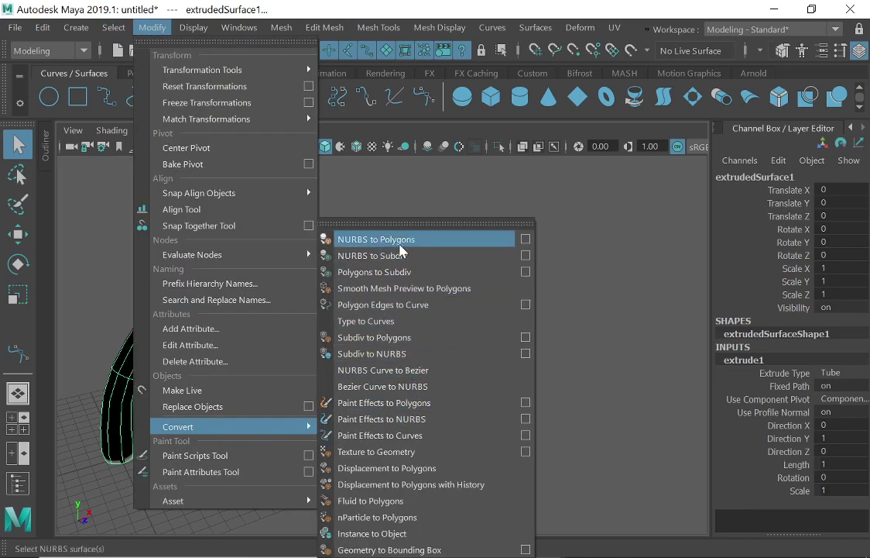
click(527, 240)
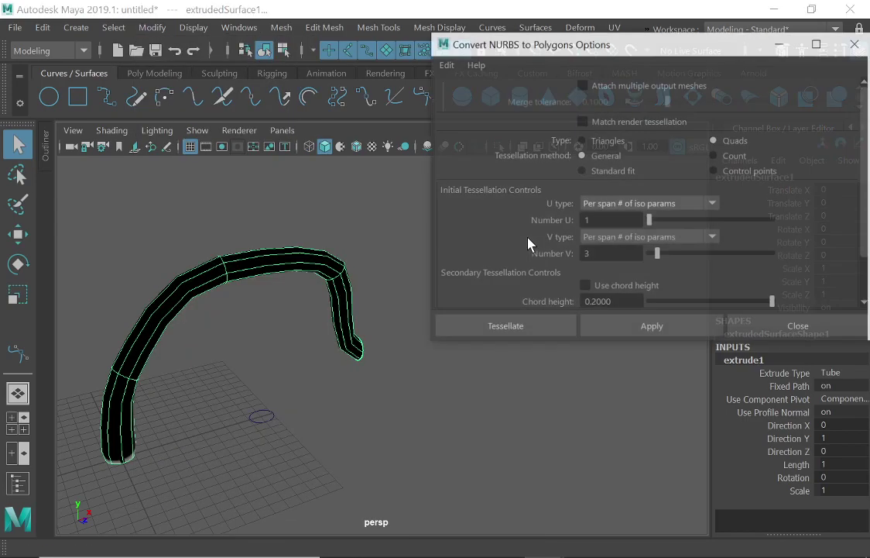
drag(624, 344, 622, 509)
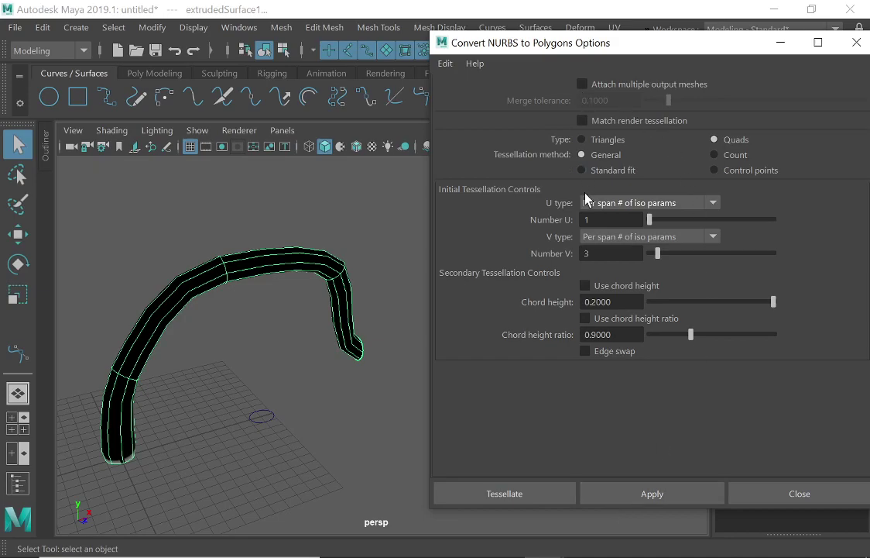
click(713, 203)
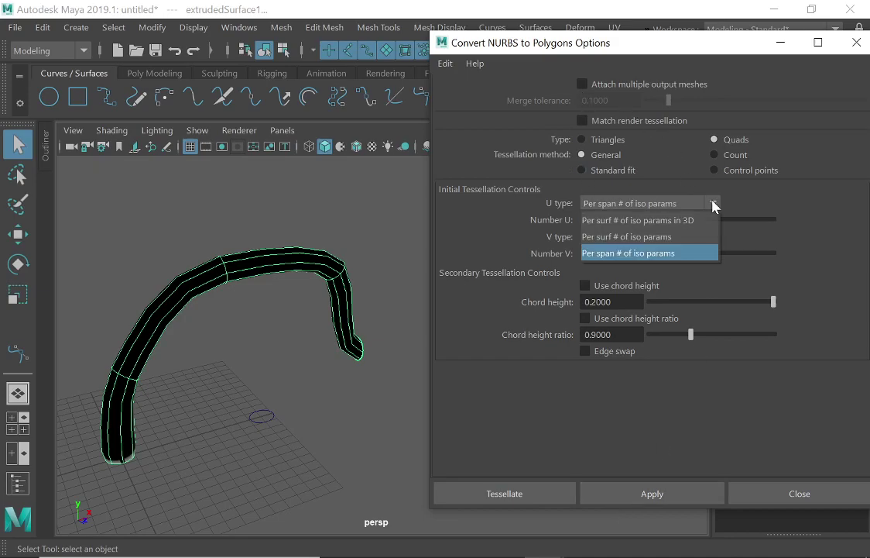
click(671, 252)
click(611, 220)
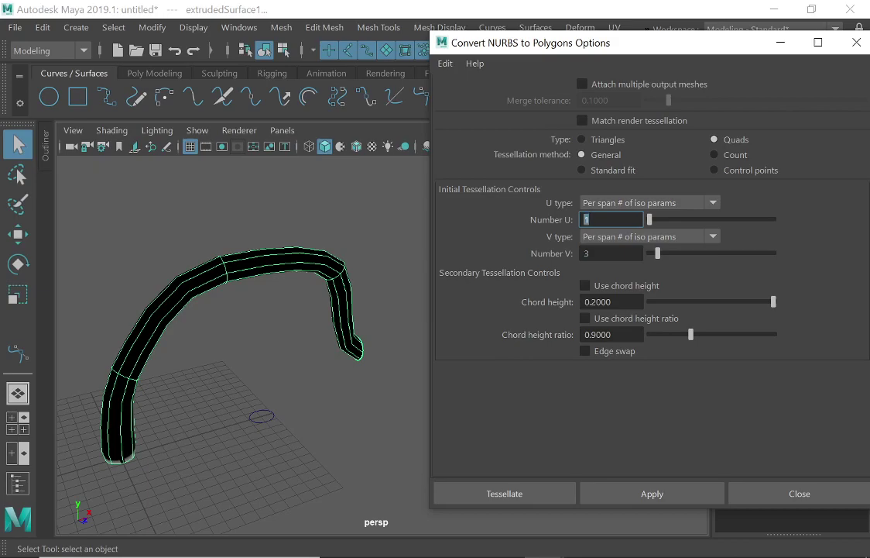
click(611, 253)
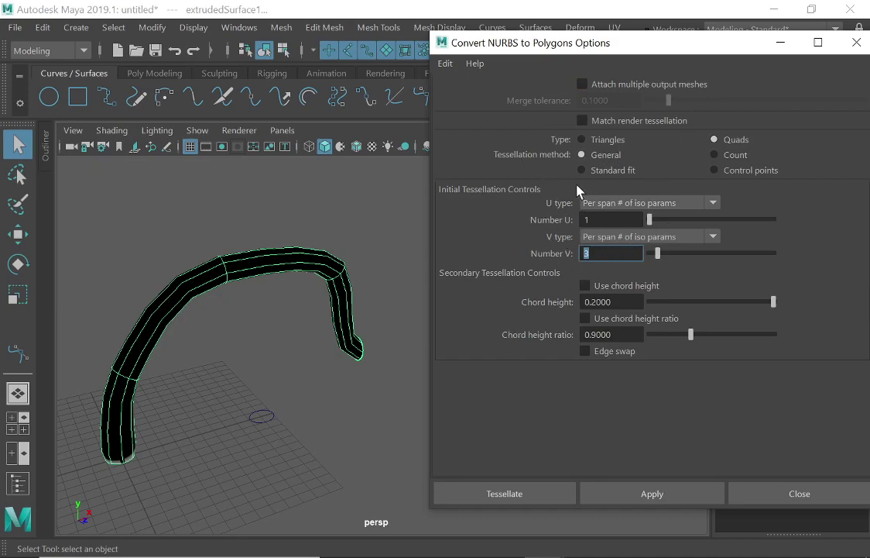
click(660, 497)
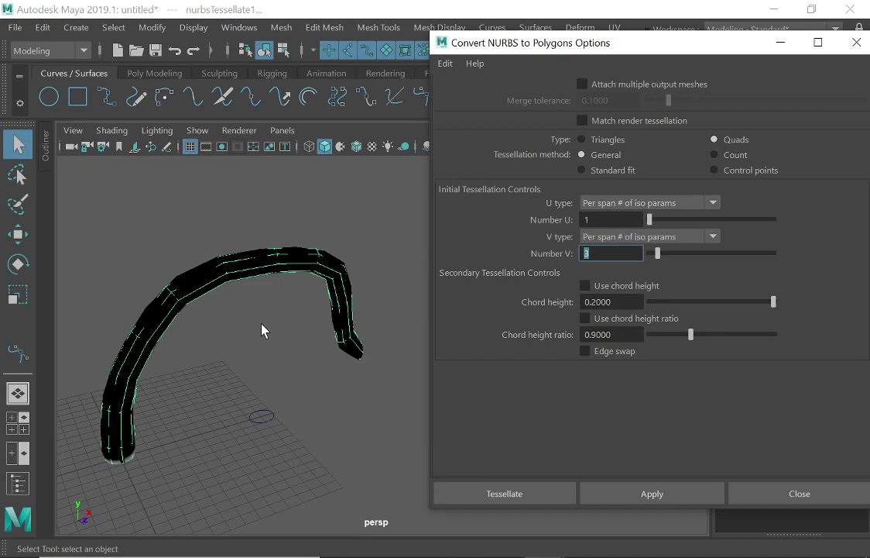
click(856, 43)
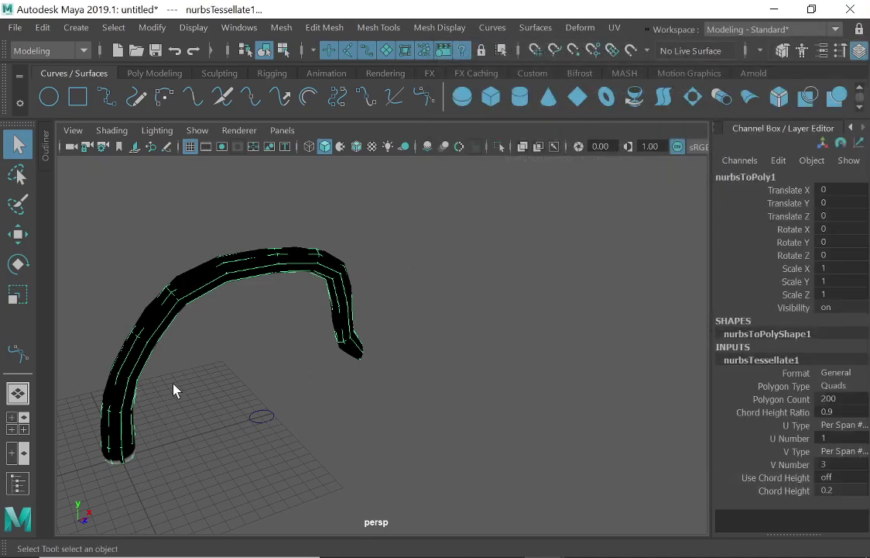
Step: Reverse the normals of the converted polygon tube and delete the original extrudedSurface1 NURBS surface
click(454, 30)
click(537, 92)
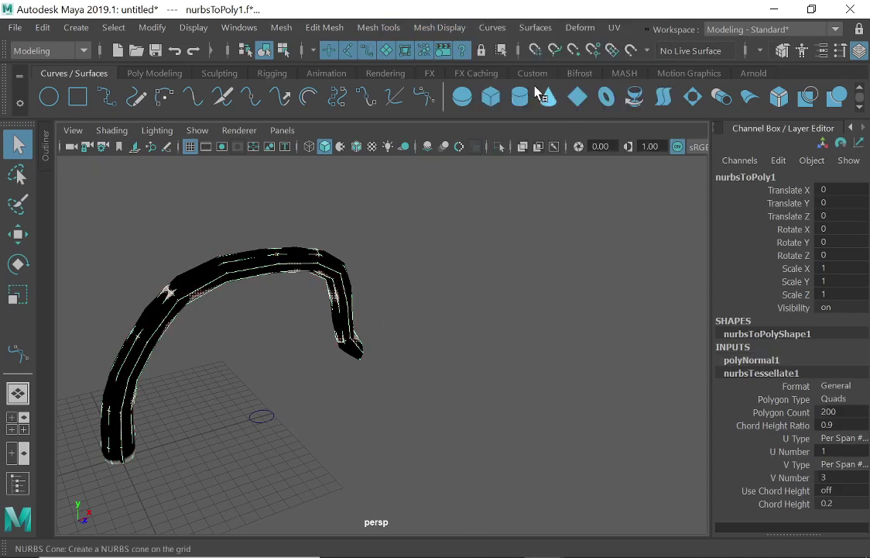
click(47, 148)
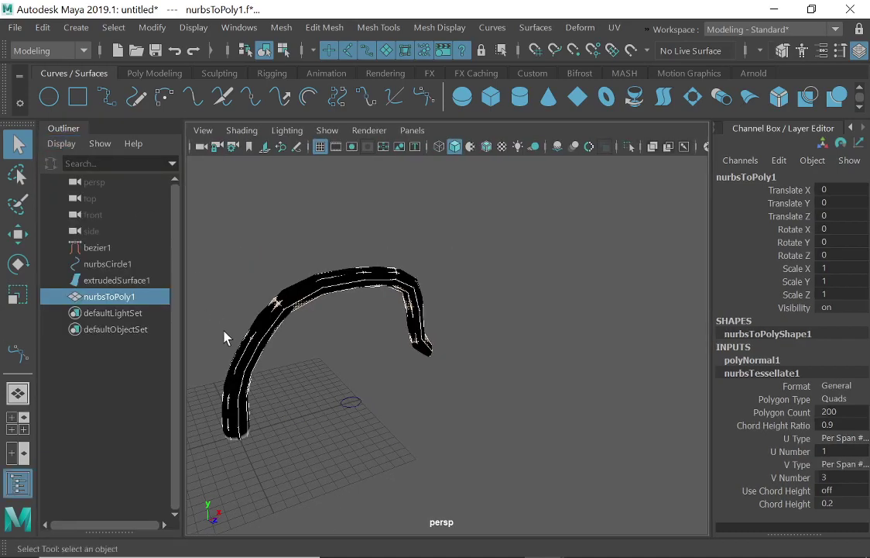
click(113, 282)
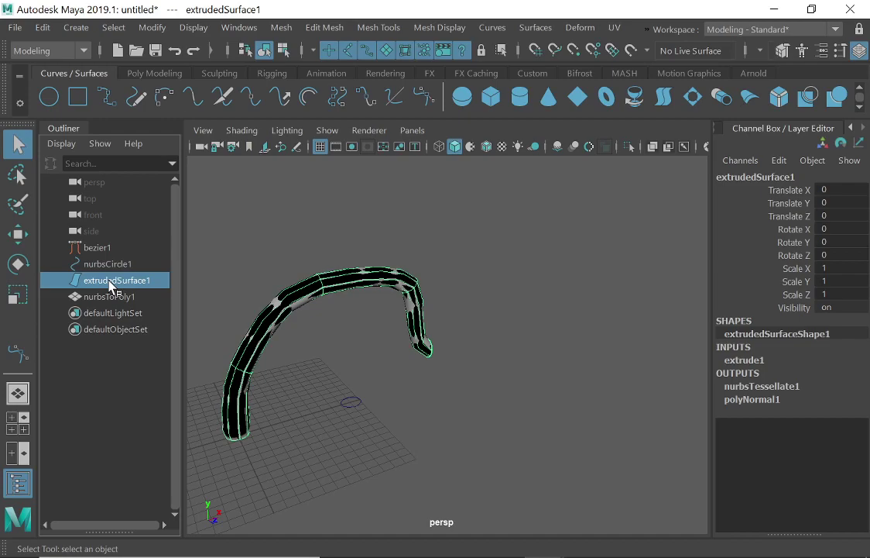
key(Delete)
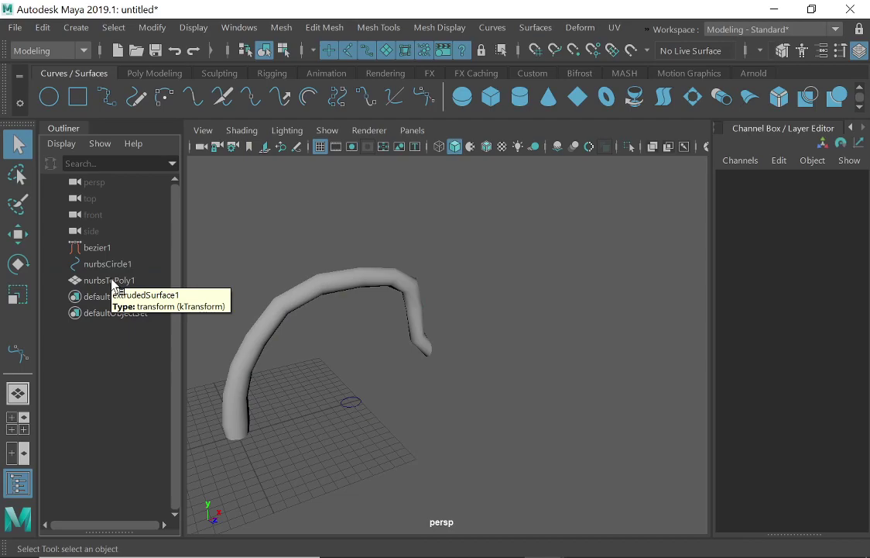
Step: Preview the polygon tube in smooth display, inspect it from other angles, and return it to the unsmoothed display
click(271, 310)
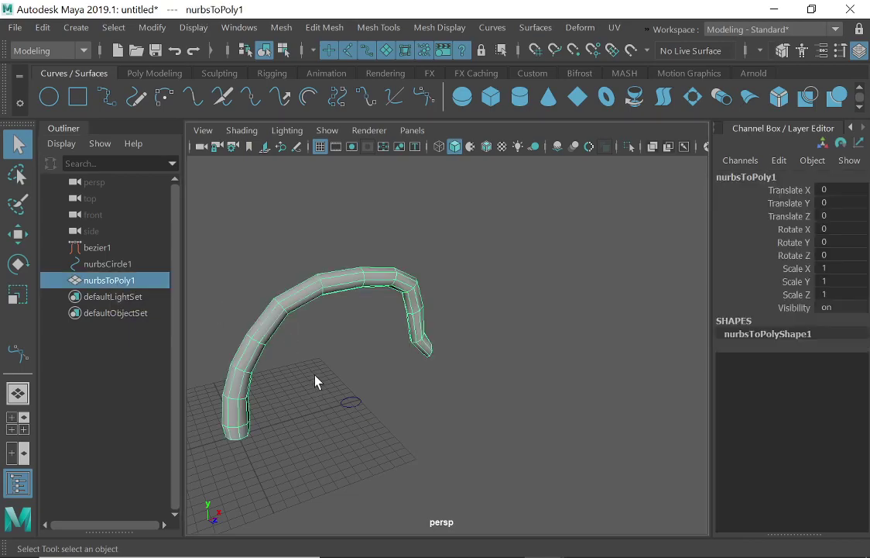
key(3)
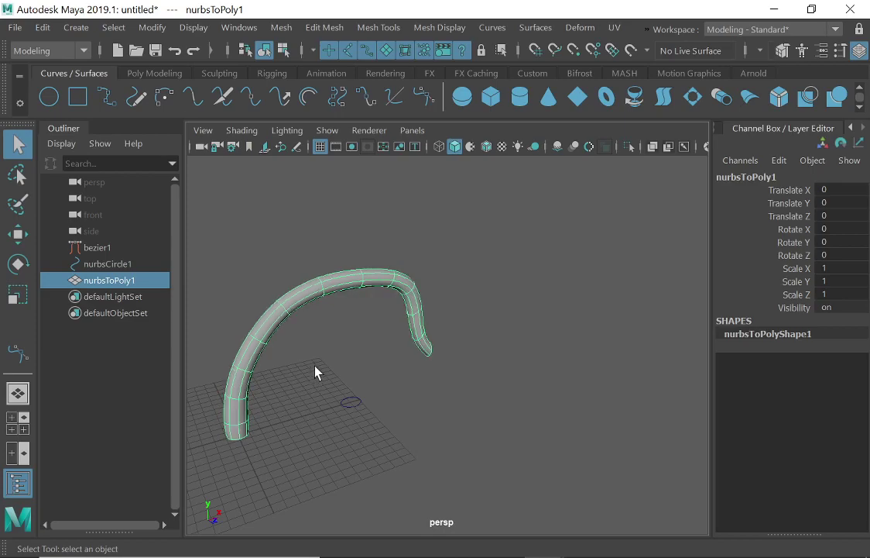
alt+drag(370, 351, 331, 324)
alt+right_drag(331, 324, 408, 310)
alt+middle_drag(408, 310, 385, 318)
alt+drag(384, 318, 374, 369)
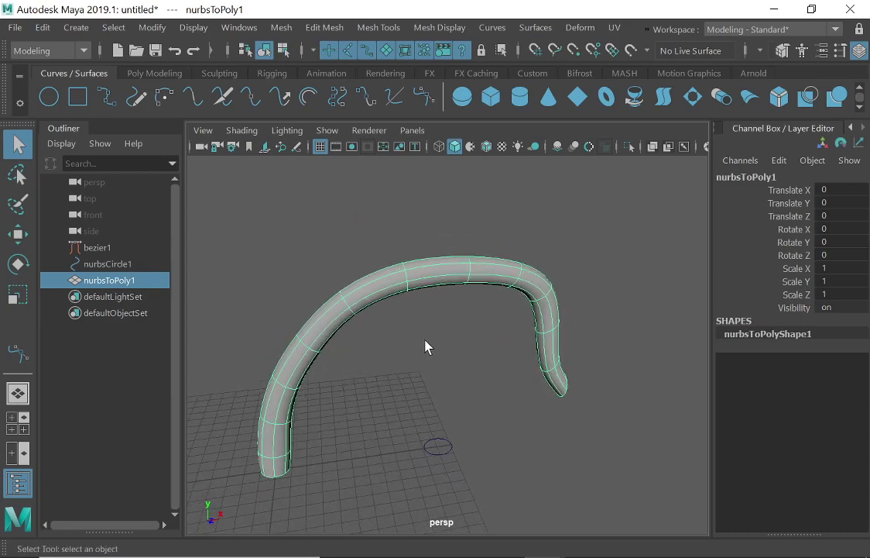
key(1)
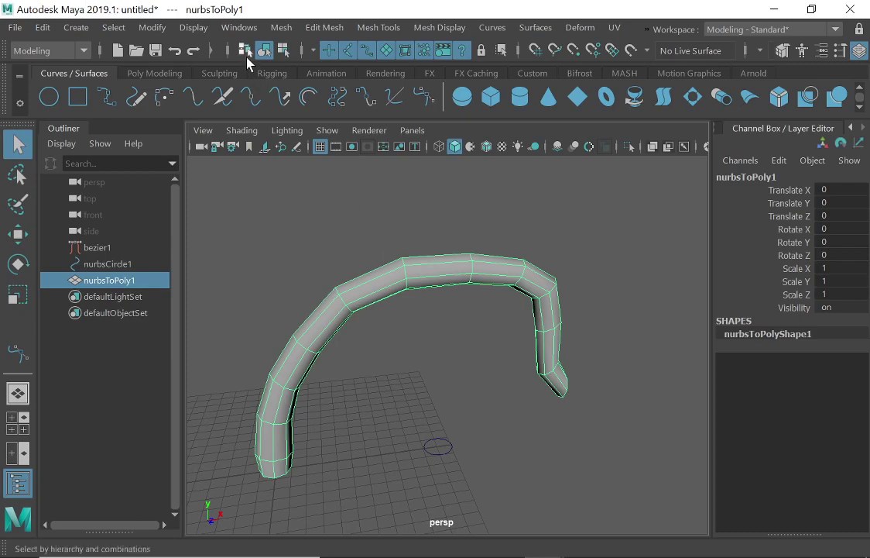
Step: Apply the Smooth operation with 1 division to the polygon tube and inspect the smoothed mesh up close
click(284, 29)
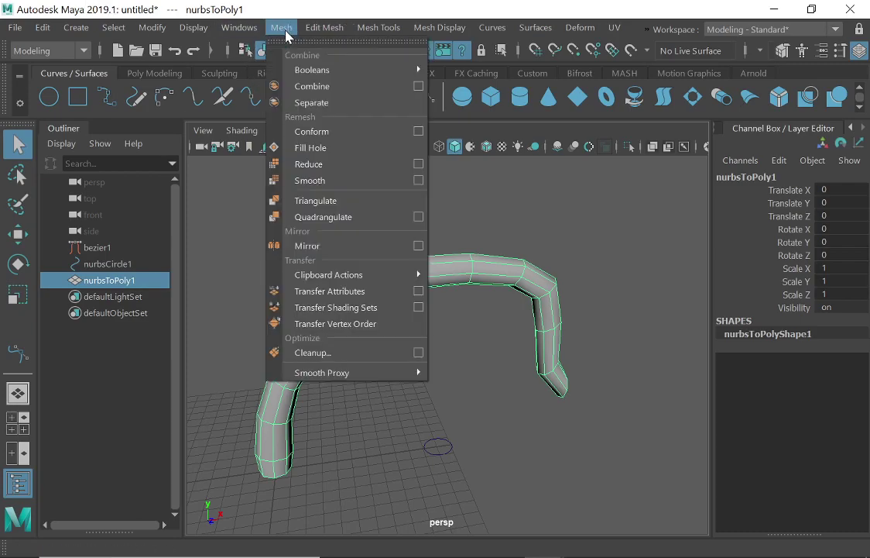
click(330, 183)
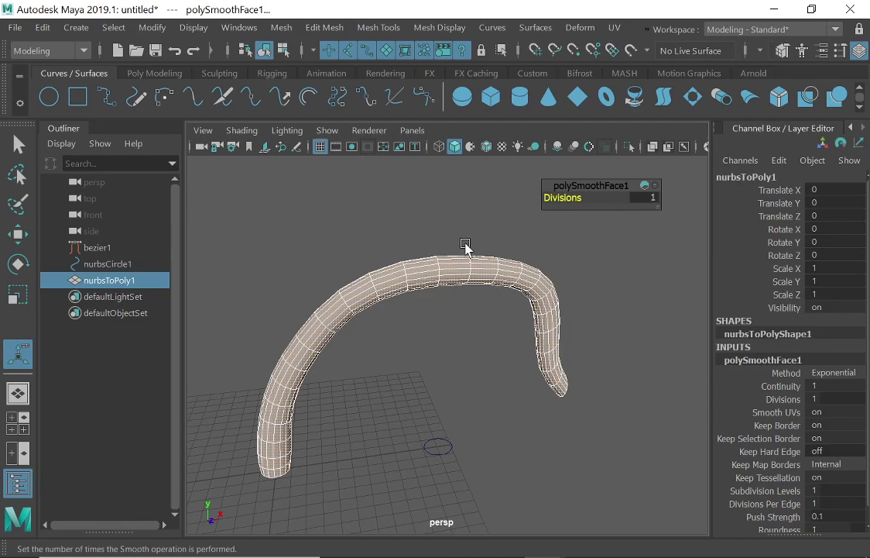
scroll(394, 288, down, 5)
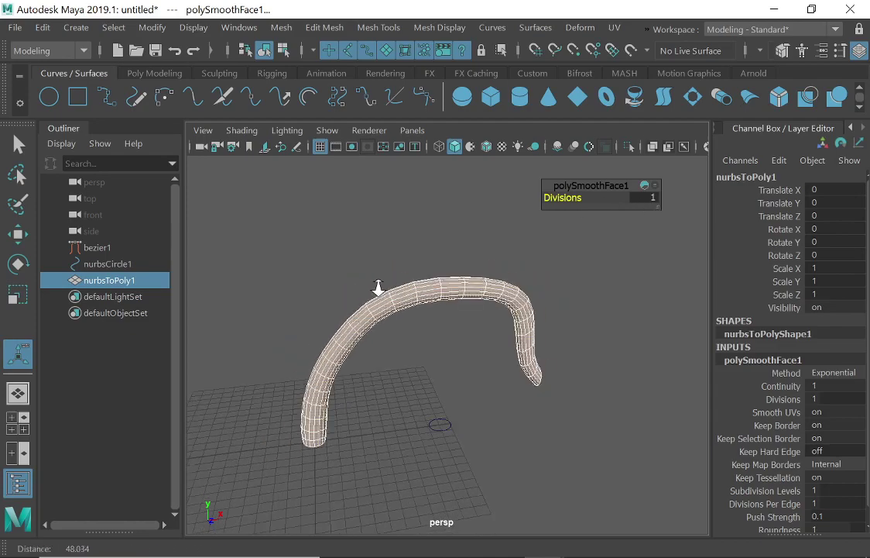
alt+middle_drag(403, 294, 408, 248)
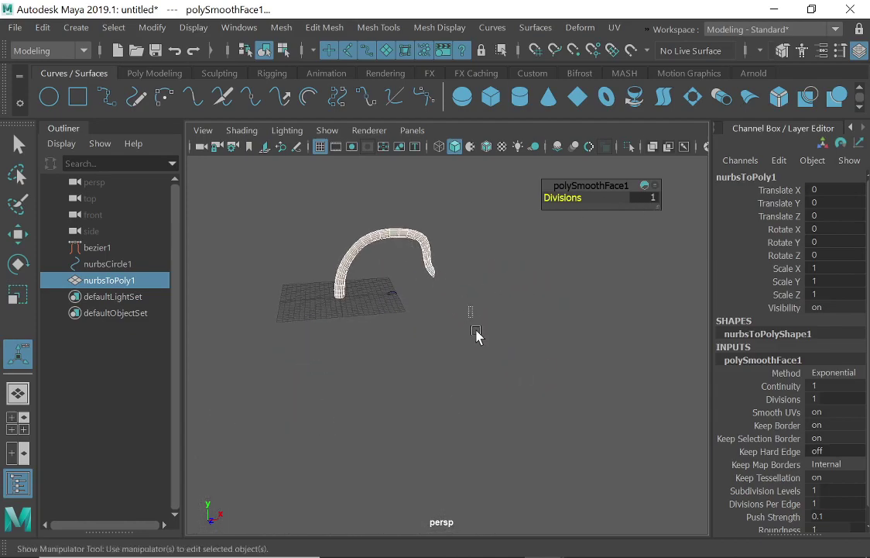
click(457, 309)
mouse_move(435, 307)
alt+mouse_down()
mouse_move(404, 287)
mouse_move(433, 293)
alt+mouse_up()
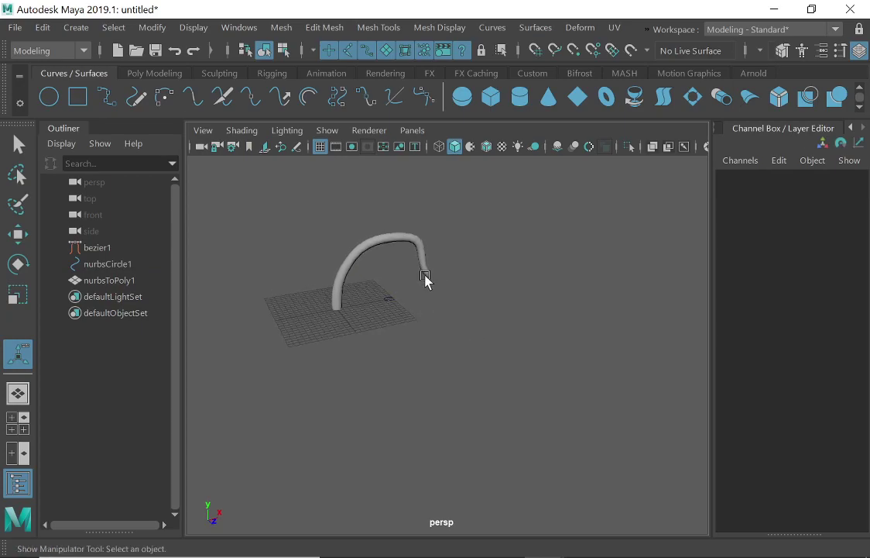
click(389, 247)
alt+drag(363, 266, 385, 260)
key(f)
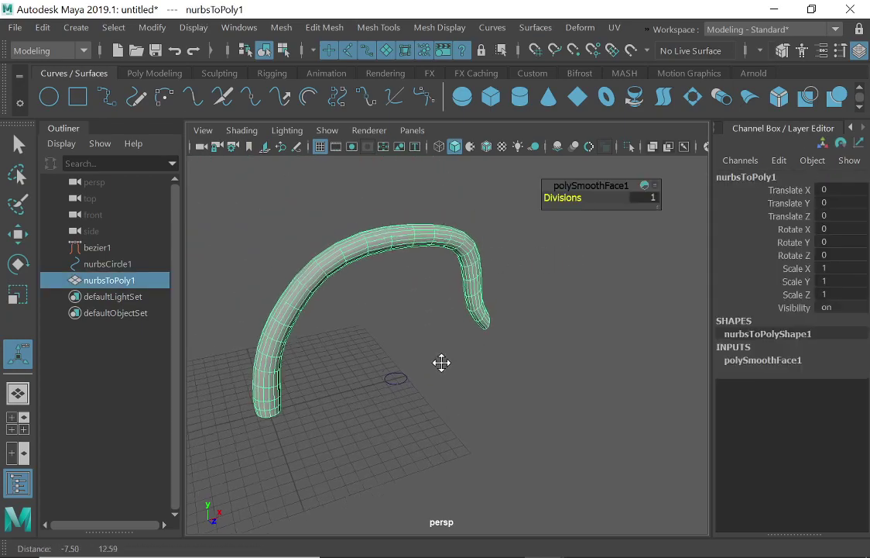
scroll(420, 334, up, 2)
alt+drag(420, 334, 453, 308)
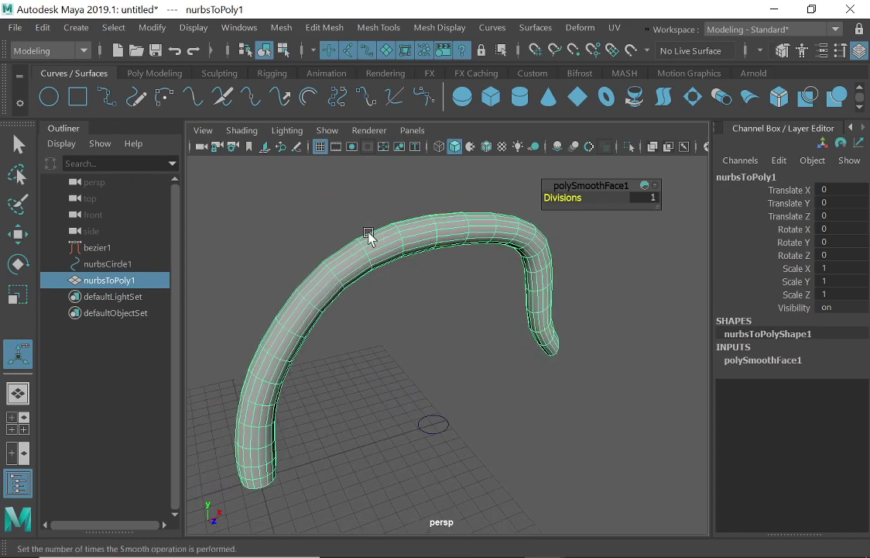
click(423, 184)
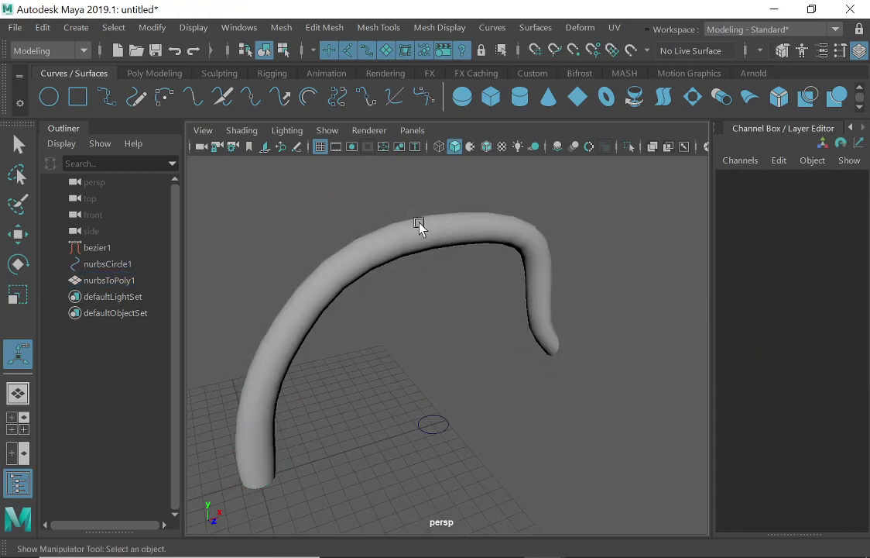
Step: Set the smooth divisions of the polygon tube to 2
click(423, 248)
click(644, 196)
text(2)
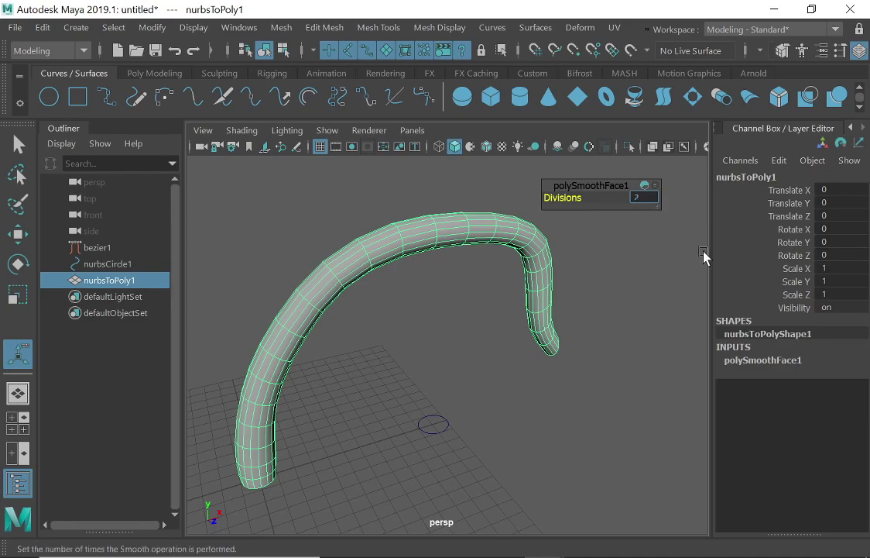
key(Return)
click(438, 346)
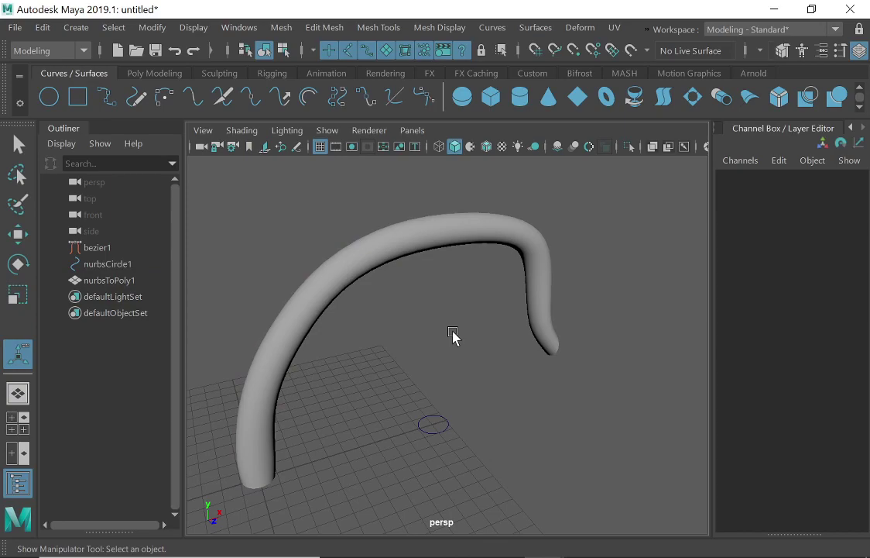
Step: Show the tube's polySmoothFace1 settings in a widened Attribute Editor
click(421, 243)
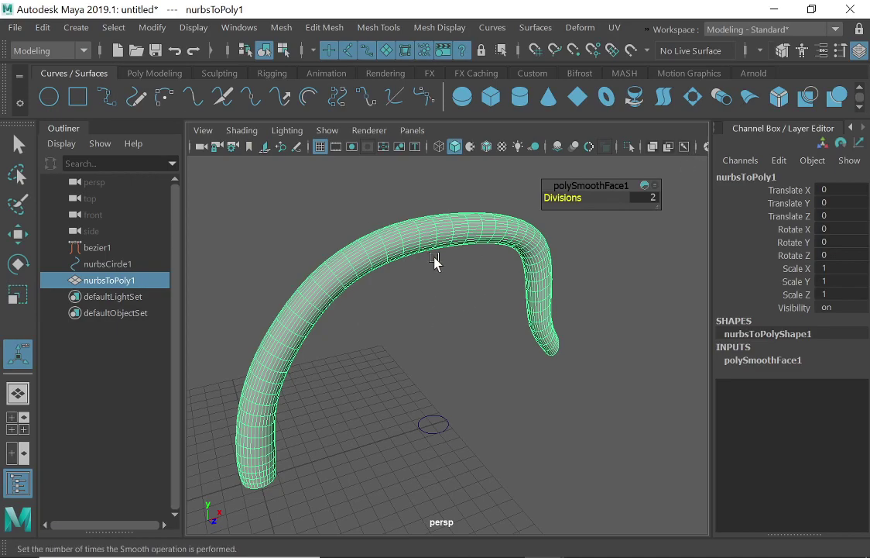
click(760, 362)
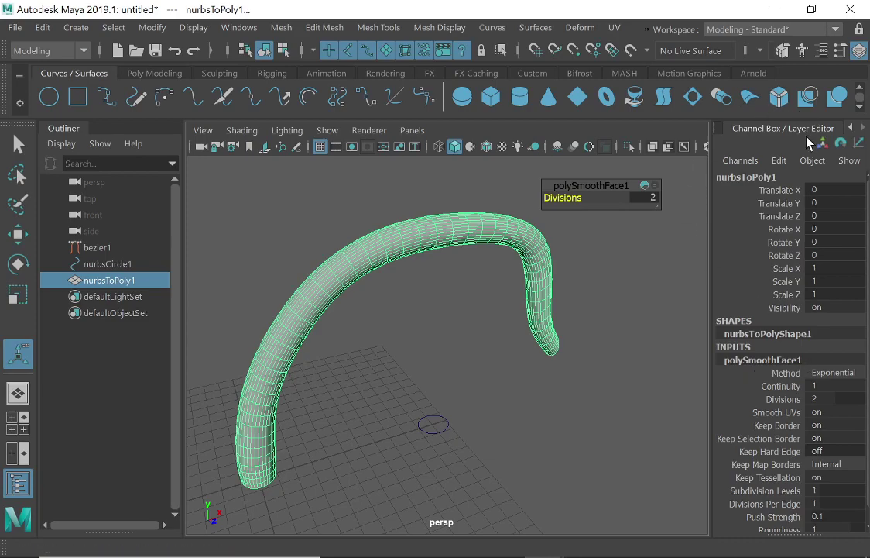
key(ctrl+a)
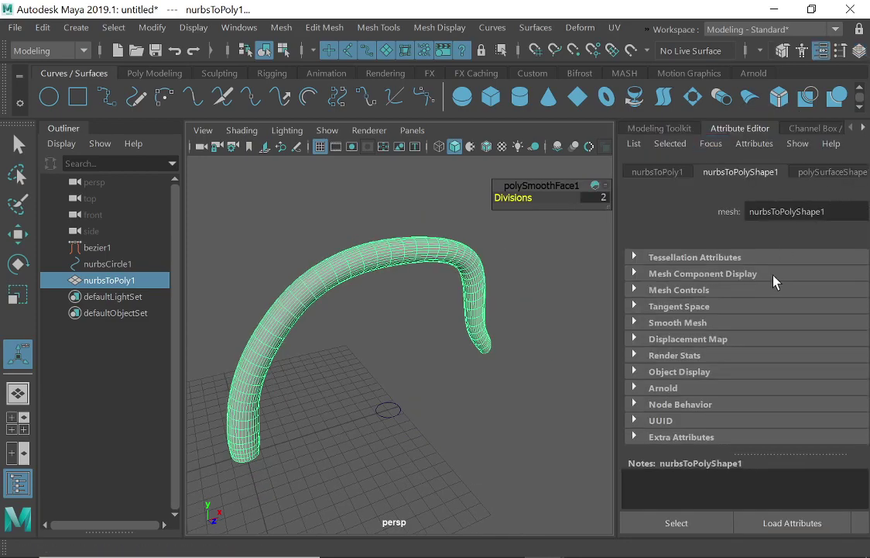
drag(618, 184, 486, 185)
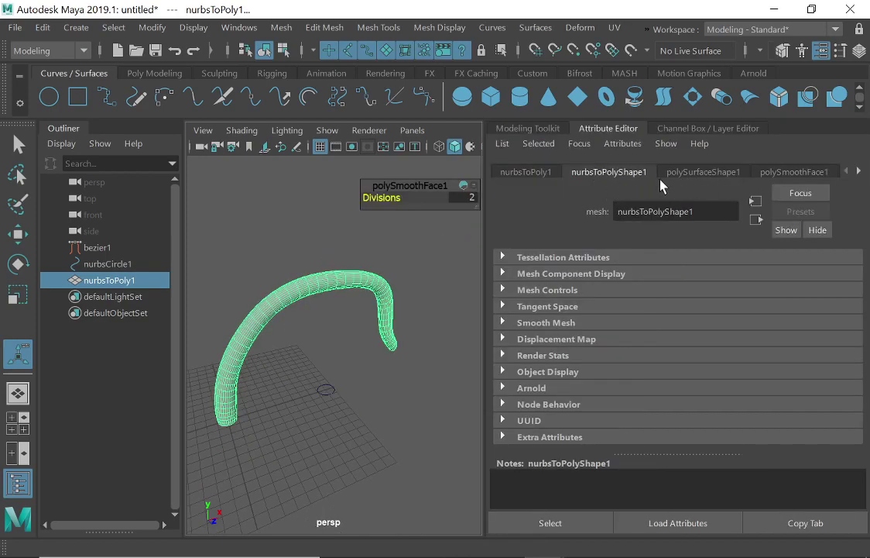
click(786, 172)
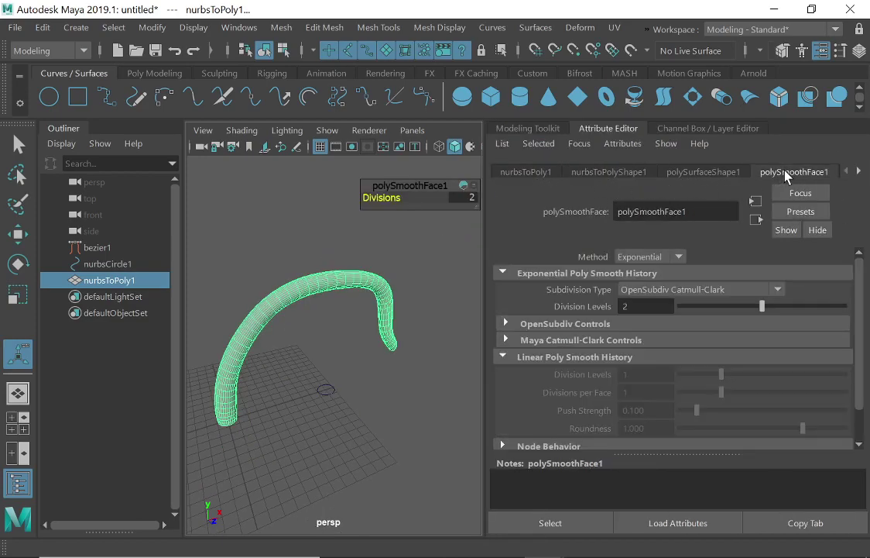
Step: Set the Division Levels of the tube's exponential smoothing to 1
click(645, 305)
text(1)
key(Return)
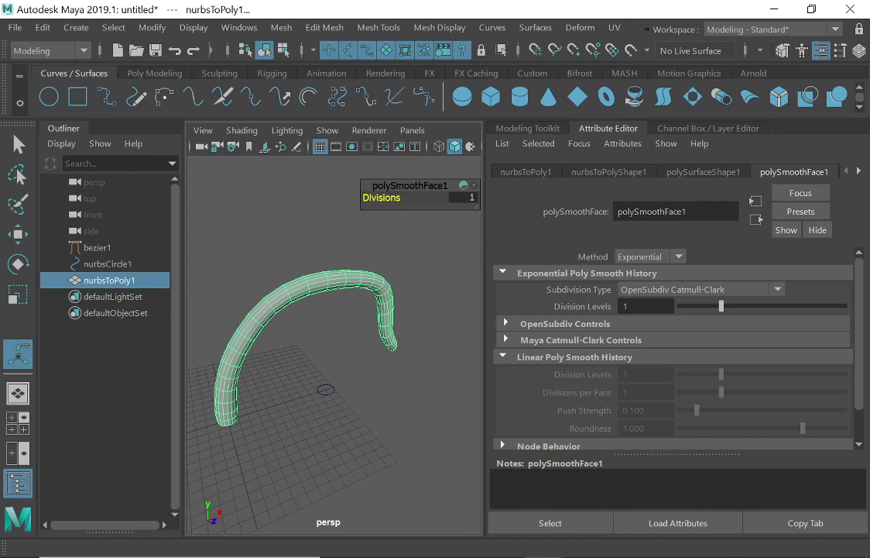
Step: Raise the Division Levels of the tube's exponential smoothing to 5 and deselect the tube
text(5)
key(Return)
key(Return)
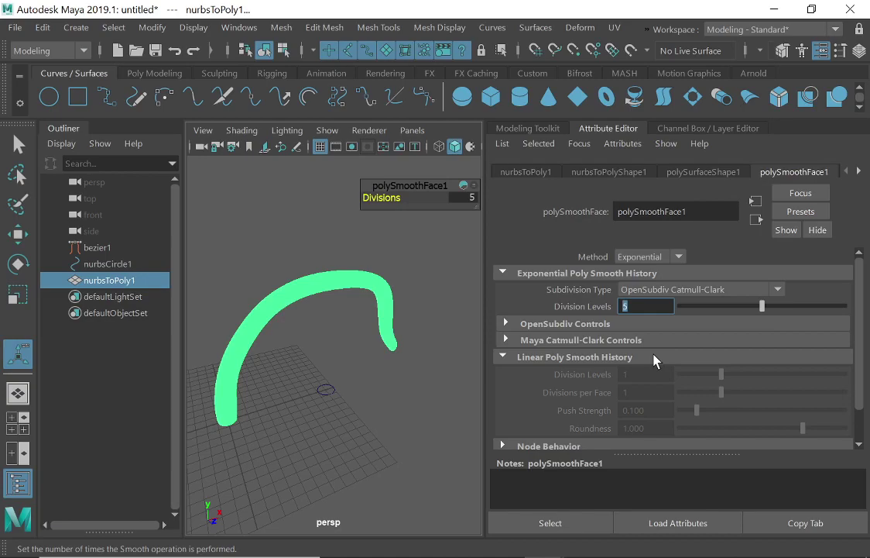
click(332, 340)
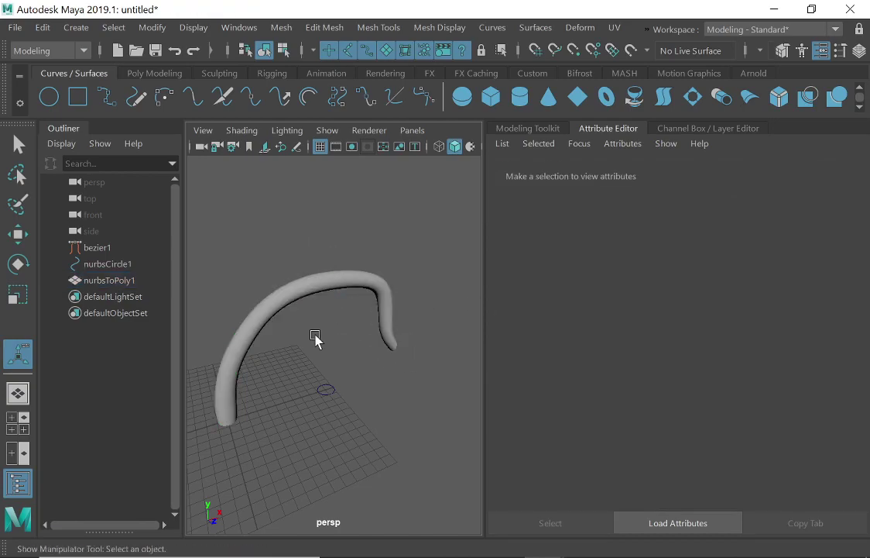
Step: Examine the smoothed tube from several angles and select its profile circle and bezier path in turn
alt+drag(287, 355, 346, 334)
scroll(355, 305, up, 5)
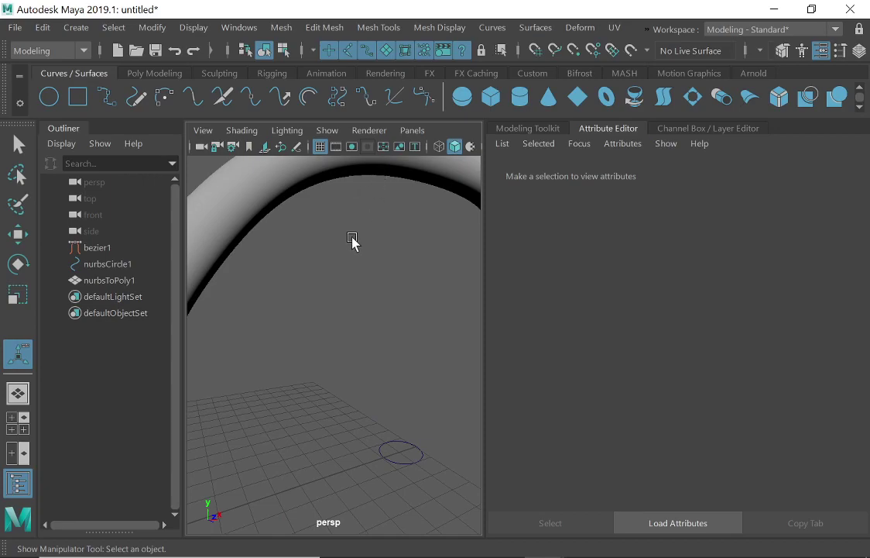
scroll(360, 279, down, 4)
alt+drag(283, 369, 324, 363)
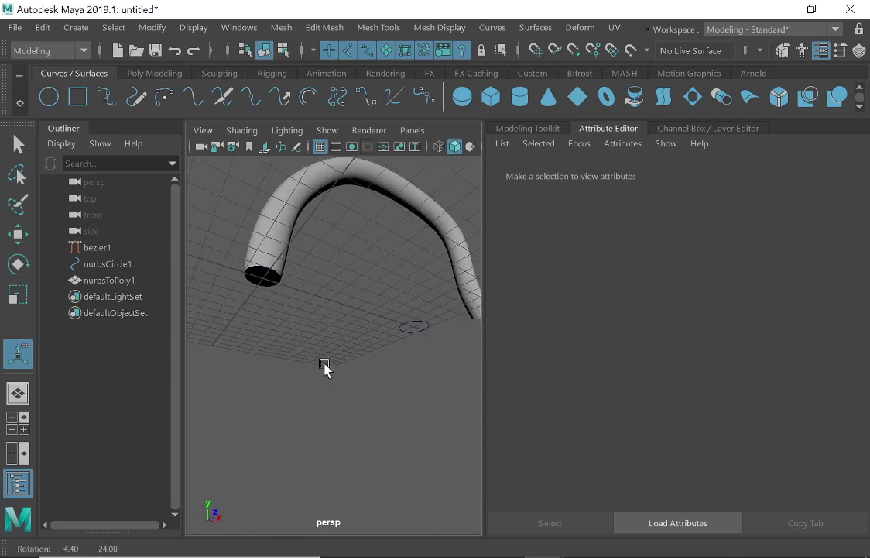
click(97, 264)
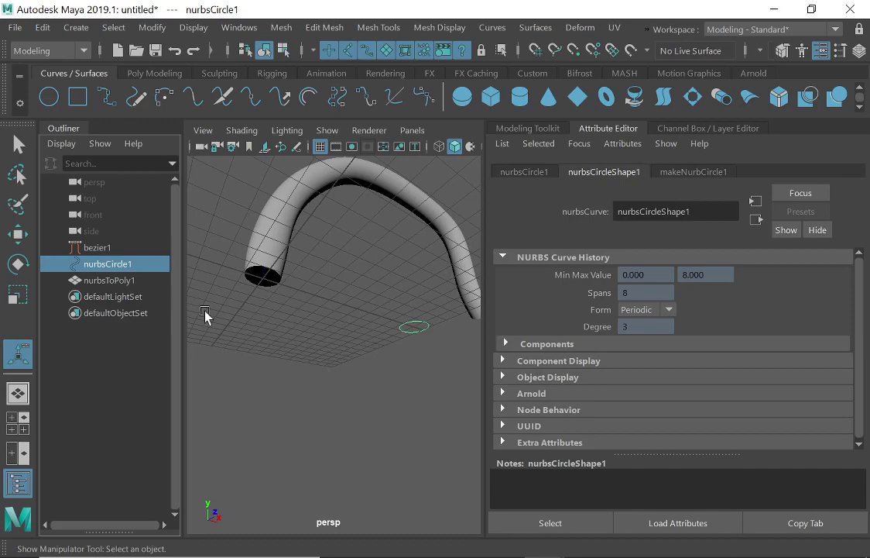
click(100, 249)
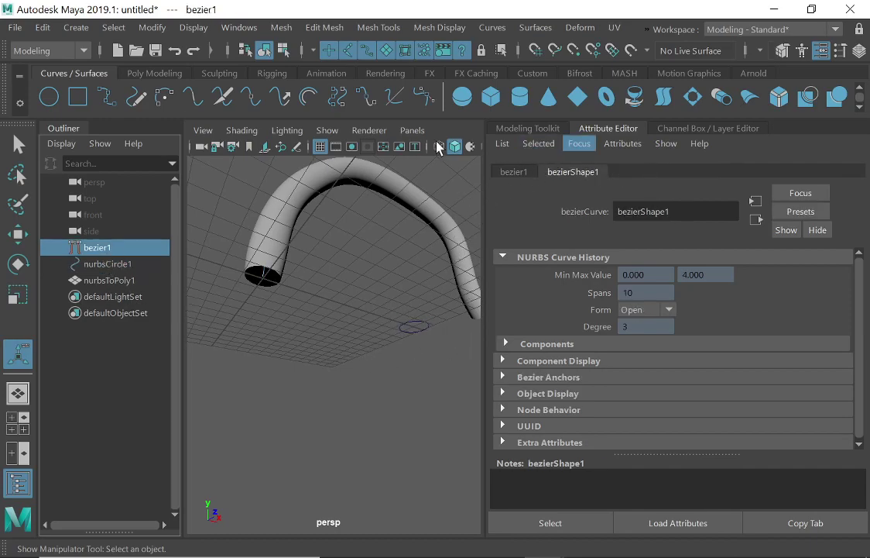
Step: Collapse the Attribute Editor to enlarge the perspective view around the tube
drag(486, 193, 618, 200)
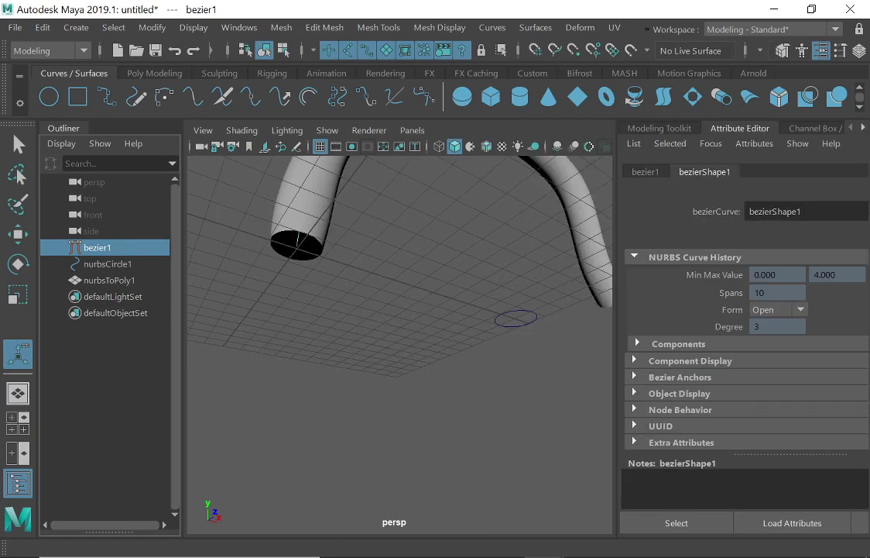
click(739, 129)
alt+middle_drag(637, 295, 331, 253)
key(f)
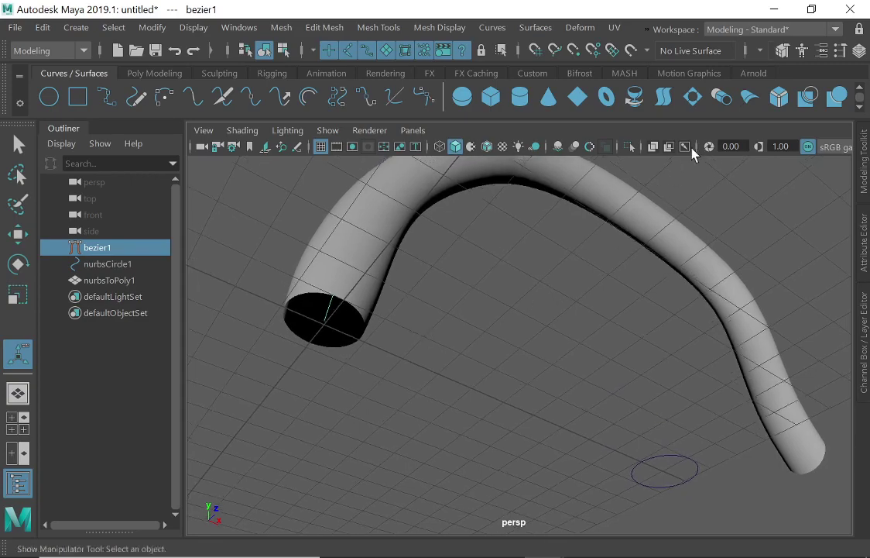
Step: Enable X-ray shading in the perspective view to reveal the bezier path inside the tube
click(652, 146)
alt+middle_drag(603, 229, 542, 284)
mouse_move(542, 284)
alt+mouse_down()
mouse_move(483, 342)
mouse_move(486, 359)
alt+mouse_up()
alt+right_drag(486, 359, 537, 340)
mouse_move(536, 340)
alt+mouse_down()
mouse_move(546, 340)
mouse_move(523, 369)
mouse_move(542, 342)
alt+mouse_up()
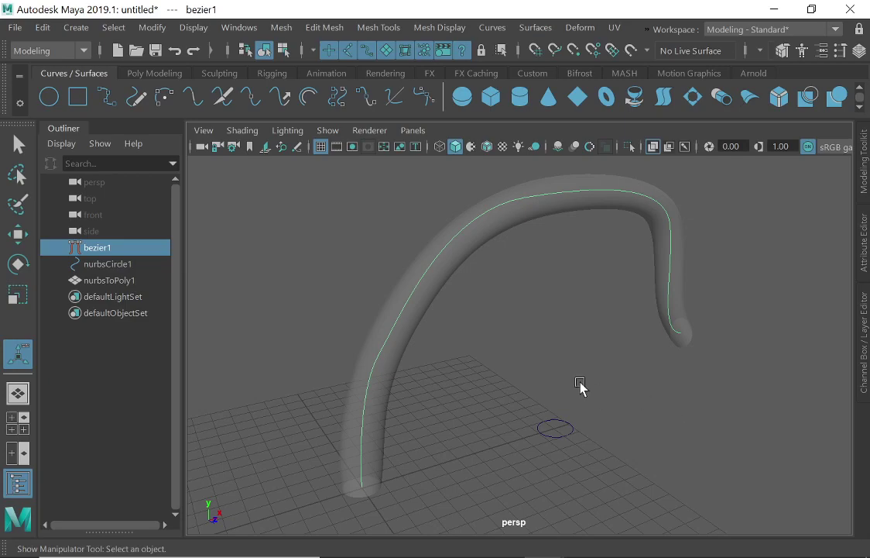
Step: Try to change the tube's thickness by scaling the profile circle uniformly to about 2.26
click(552, 432)
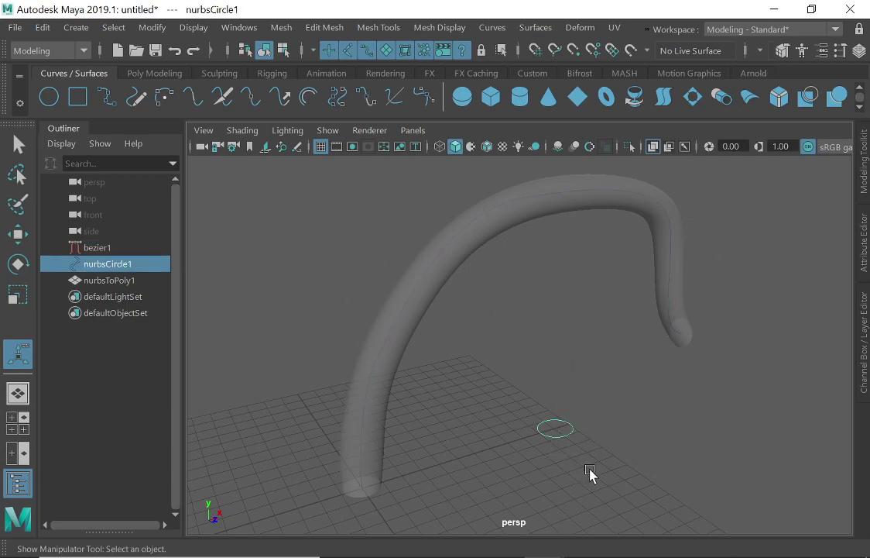
click(15, 294)
drag(552, 431, 584, 421)
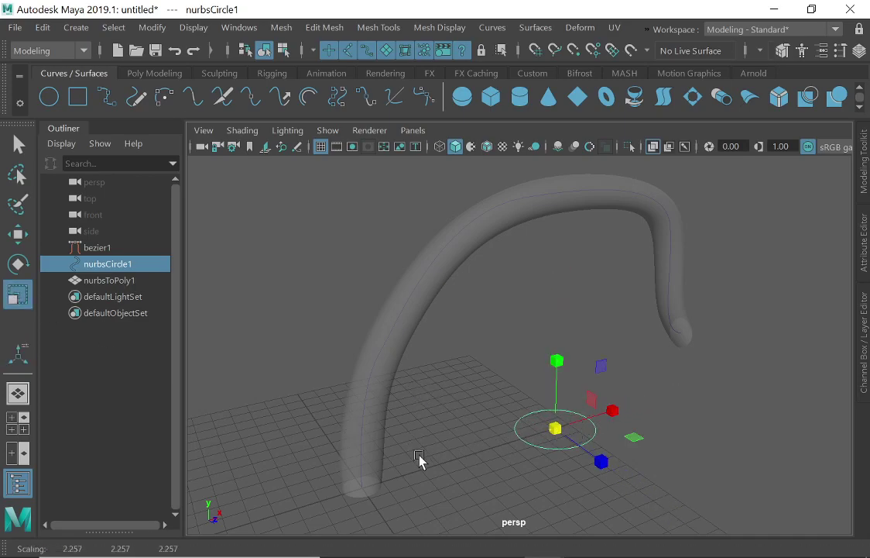
alt+drag(492, 484, 498, 439)
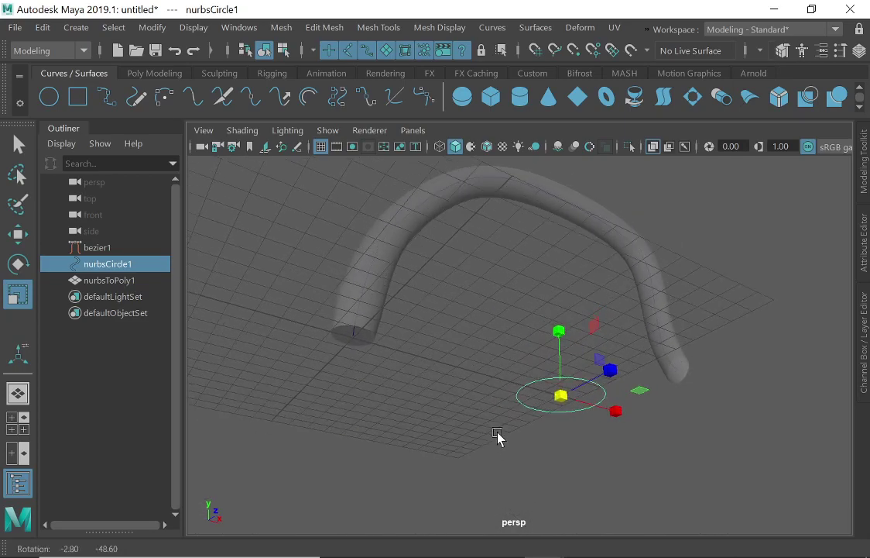
click(351, 338)
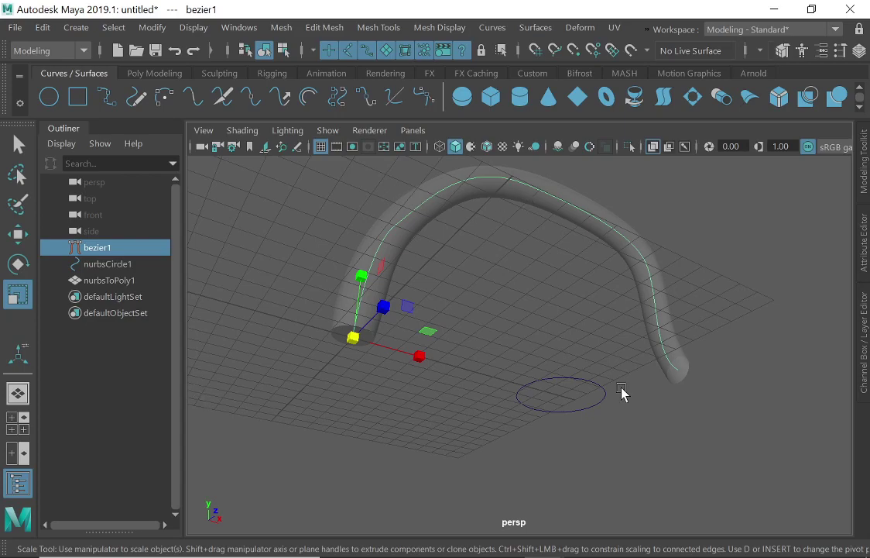
Step: Undo the circle scaling, the mesh smoothing and the deletion of the original NURBS extruded surface
key(ctrl+z)
key(ctrl+z)
key(ctrl+z)
key(ctrl+z)
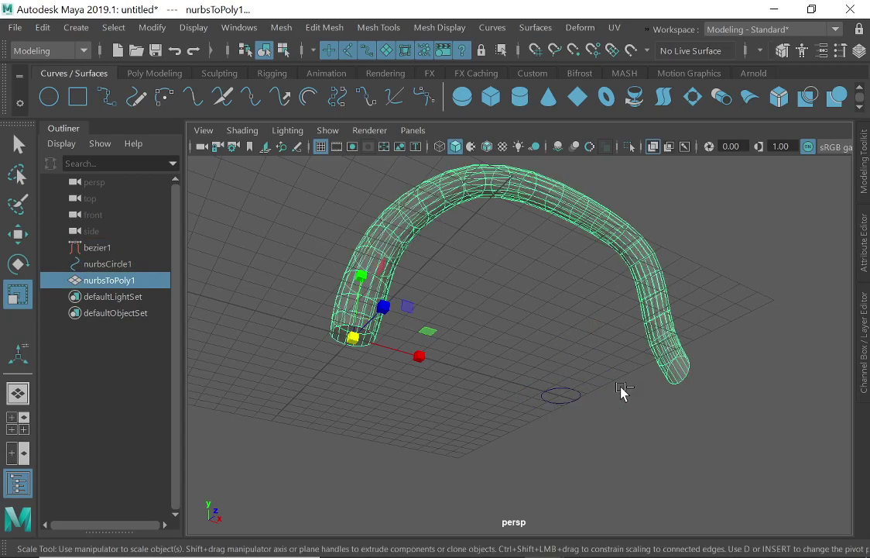
key(ctrl+z)
key(ctrl+z)
key(ctrl+z)
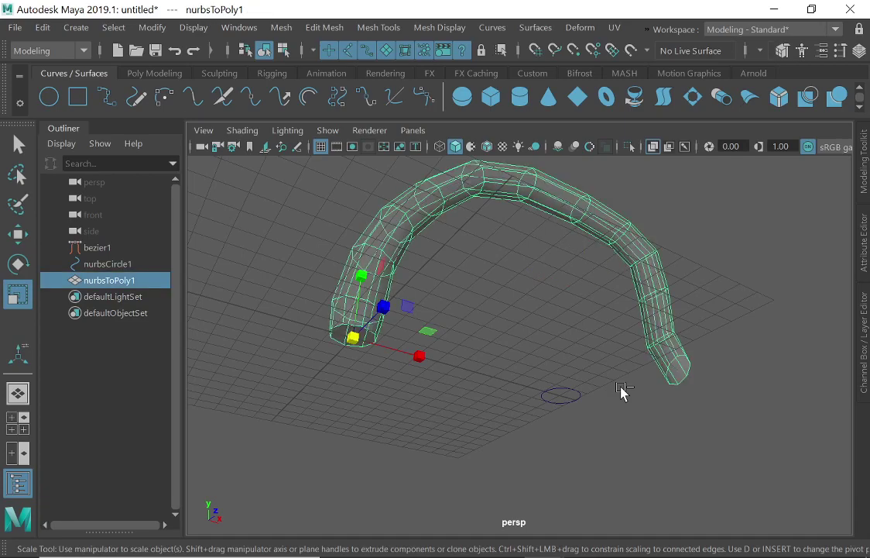
key(ctrl+z)
key(ctrl+z)
key(ctrl+z)
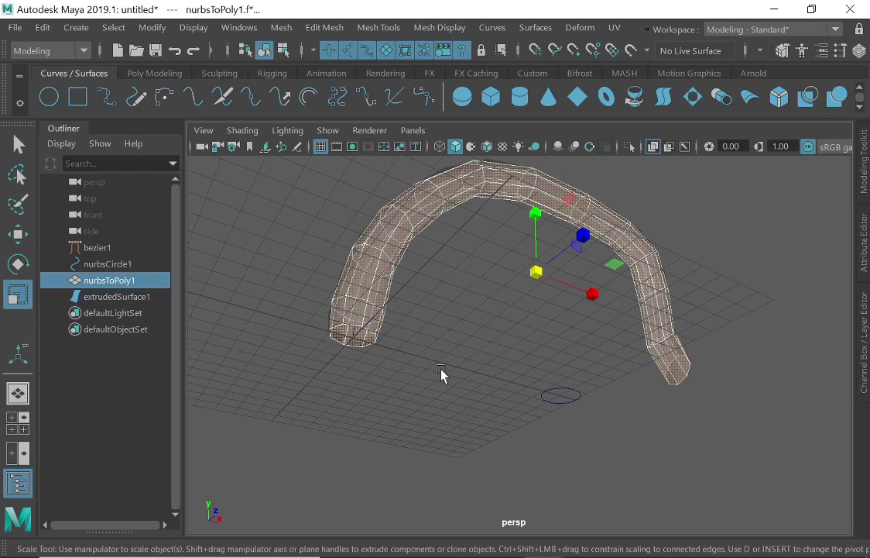
key(ctrl+z)
Step: Delete the nurbsToPoly1 polygon tube, keeping the NURBS extruded surface
click(117, 283)
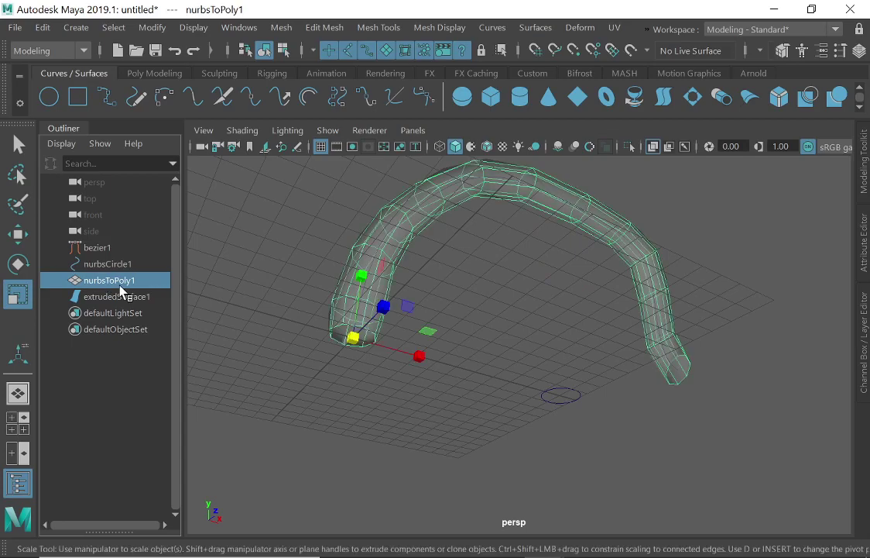
key(Delete)
Step: Scale the profile circle down to make the extruded NURBS tube thinner
drag(96, 263, 107, 279)
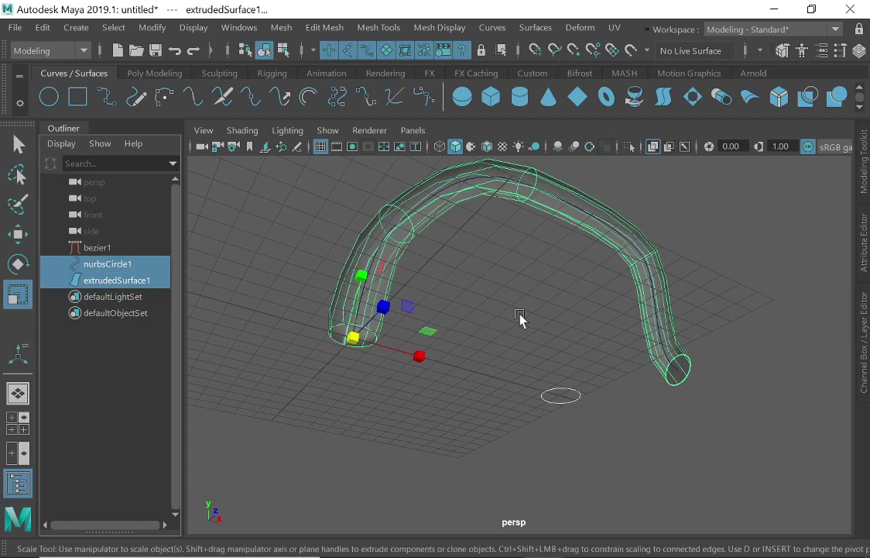
alt+drag(539, 381, 546, 431)
click(513, 445)
click(552, 436)
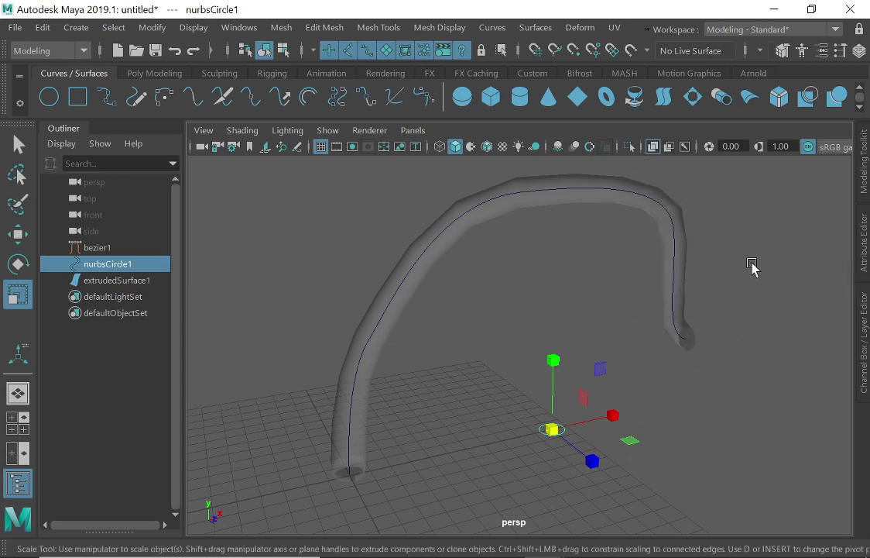
Step: Select the bezier path curve and show it in a maximized front view
click(691, 343)
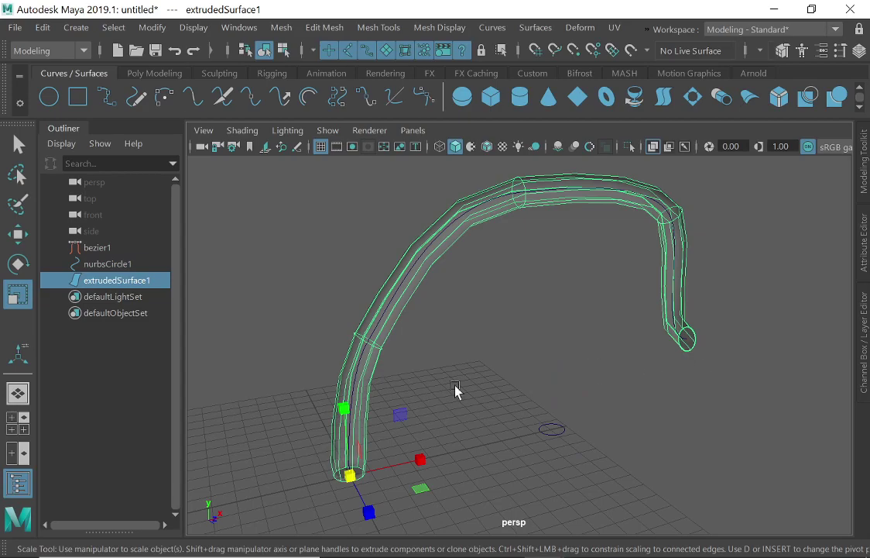
click(95, 265)
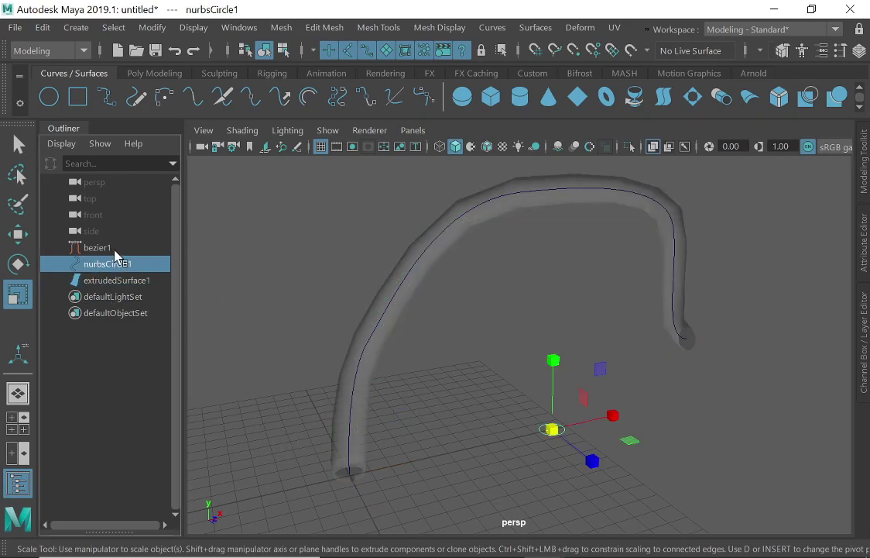
click(93, 247)
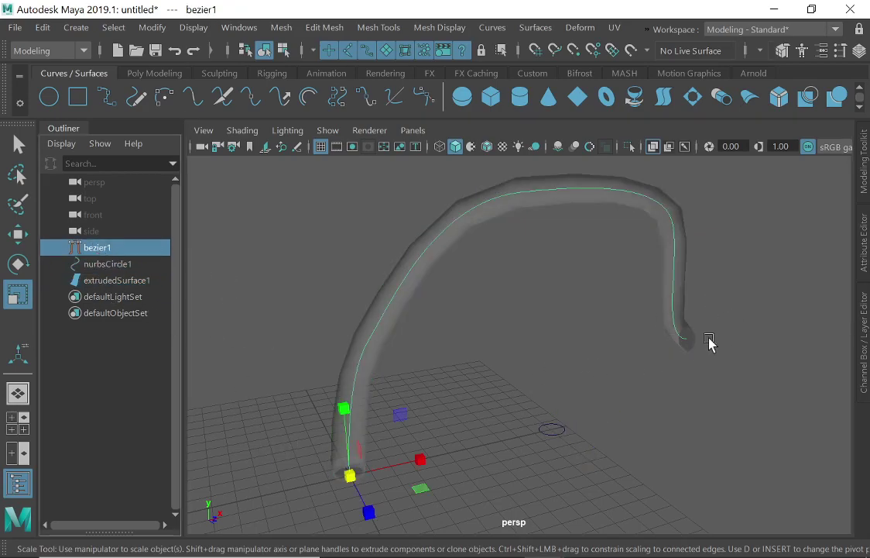
alt+middle_drag(711, 346, 565, 402)
alt+drag(533, 430, 501, 424)
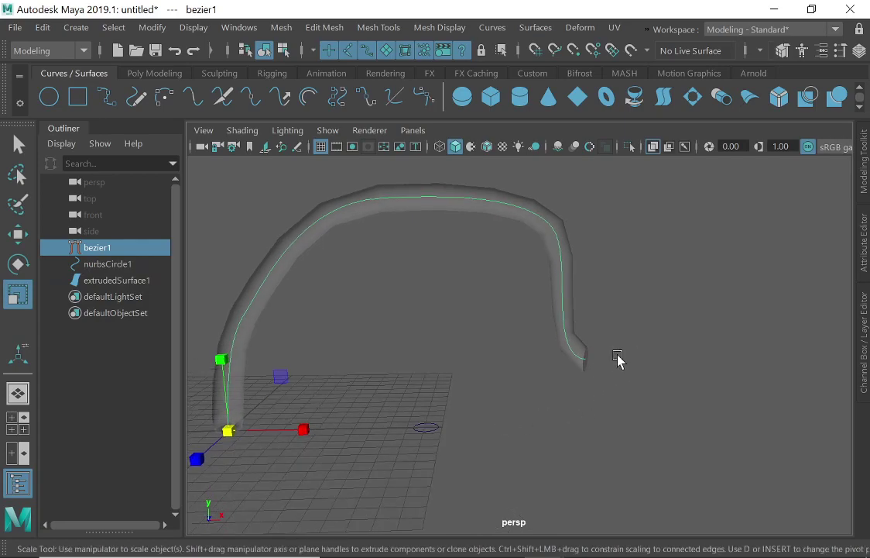
key(space)
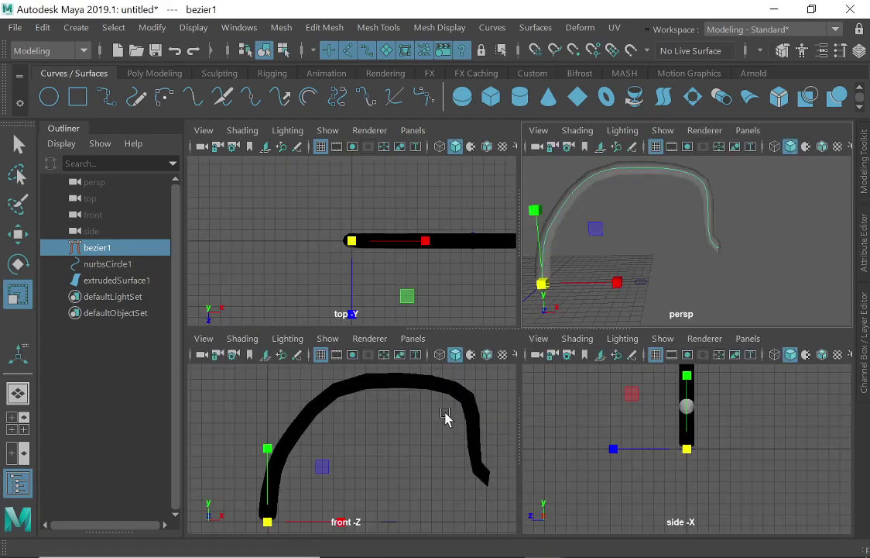
key(space)
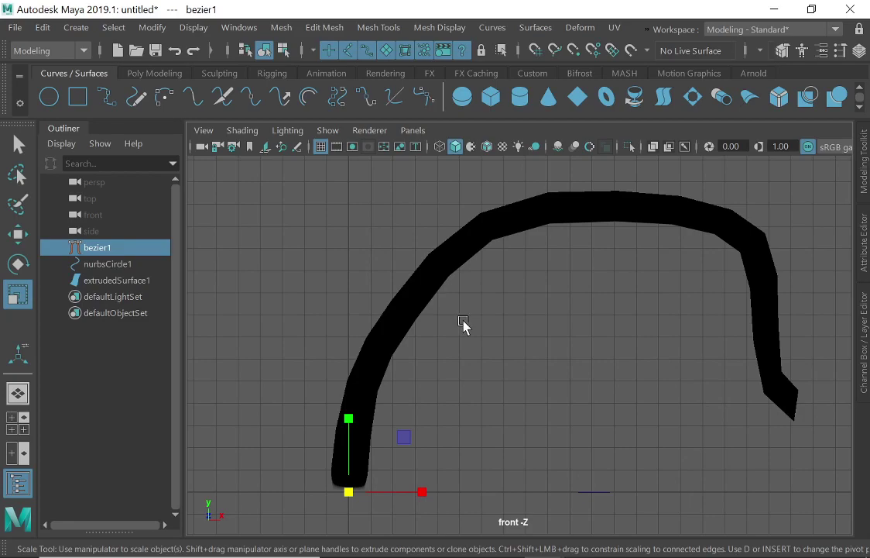
alt+right_drag(583, 341, 317, 379)
alt+middle_drag(655, 395, 501, 405)
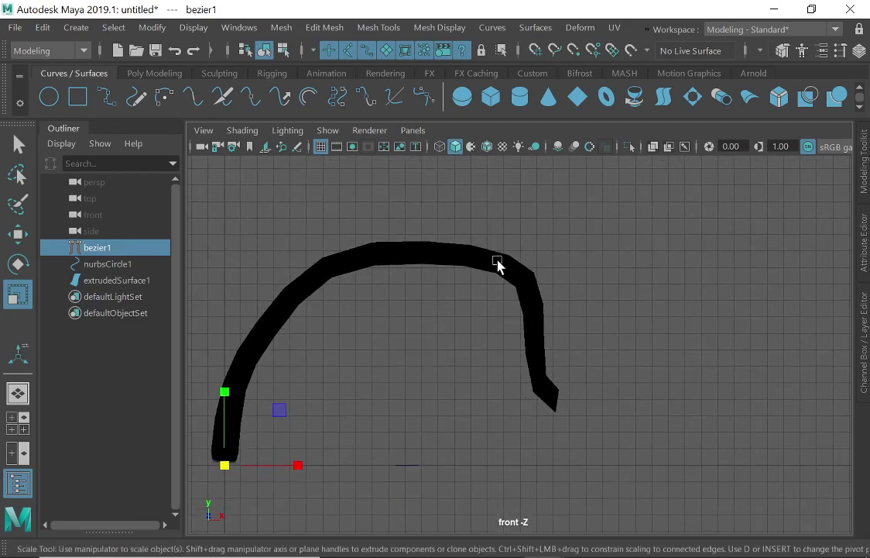
Step: Display the front view in wireframe and zoom in on the free end of the bezier path
click(439, 147)
alt+middle_drag(640, 429, 546, 367)
alt+right_drag(472, 352, 653, 344)
scroll(425, 352, up, 3)
alt+middle_drag(425, 351, 439, 420)
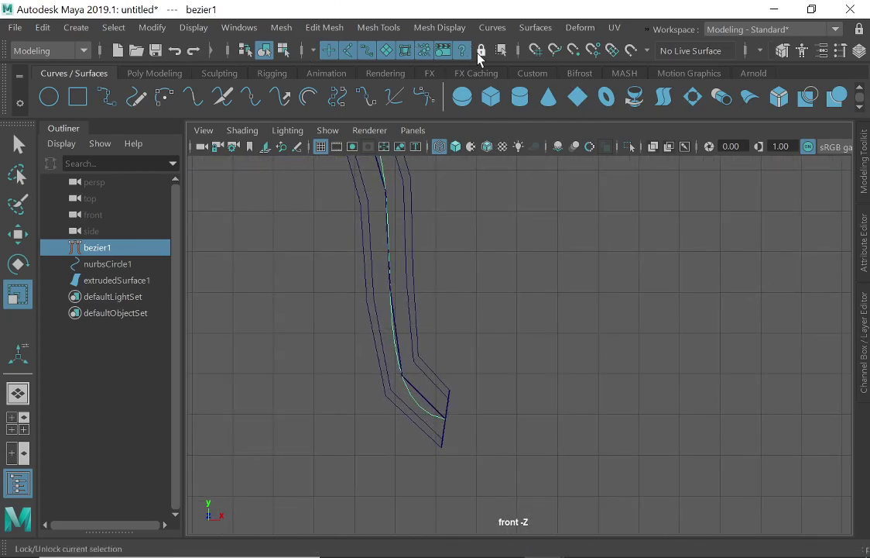
Step: Extend the bezier path's free end with the Add Points Tool into a U-shaped bend ending at about X 26.5, Y 8.9
click(488, 29)
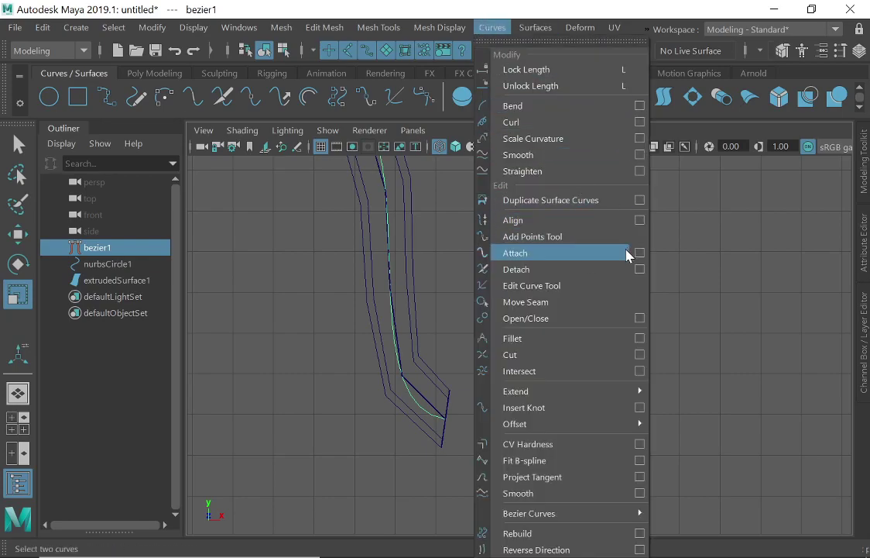
click(567, 240)
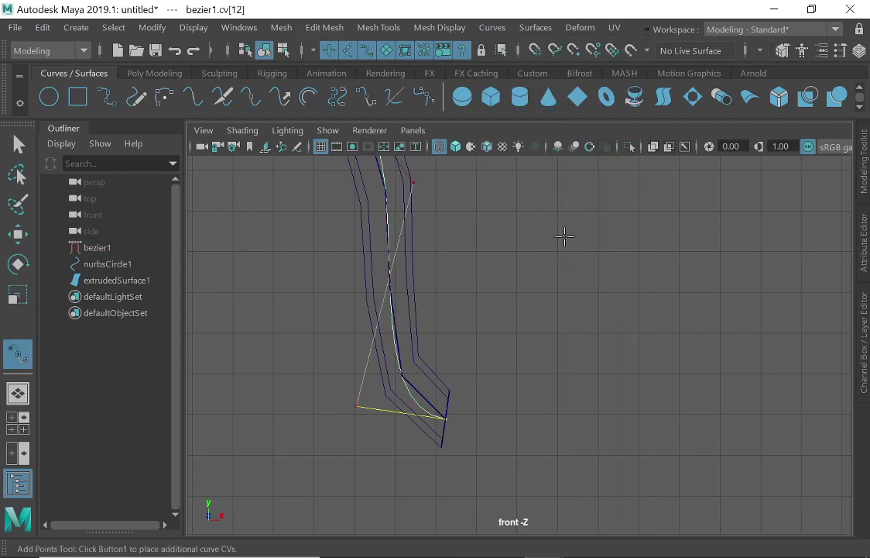
click(616, 401)
click(616, 402)
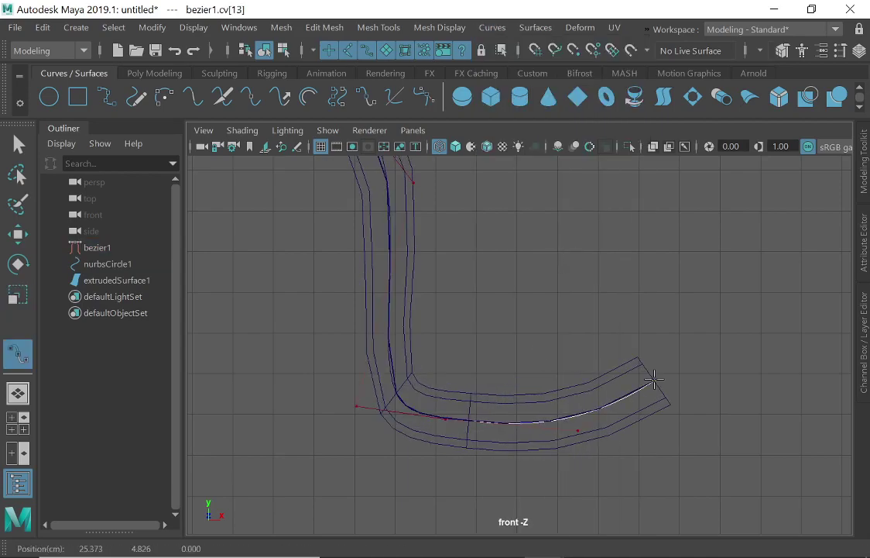
click(678, 338)
click(695, 266)
click(711, 266)
click(701, 206)
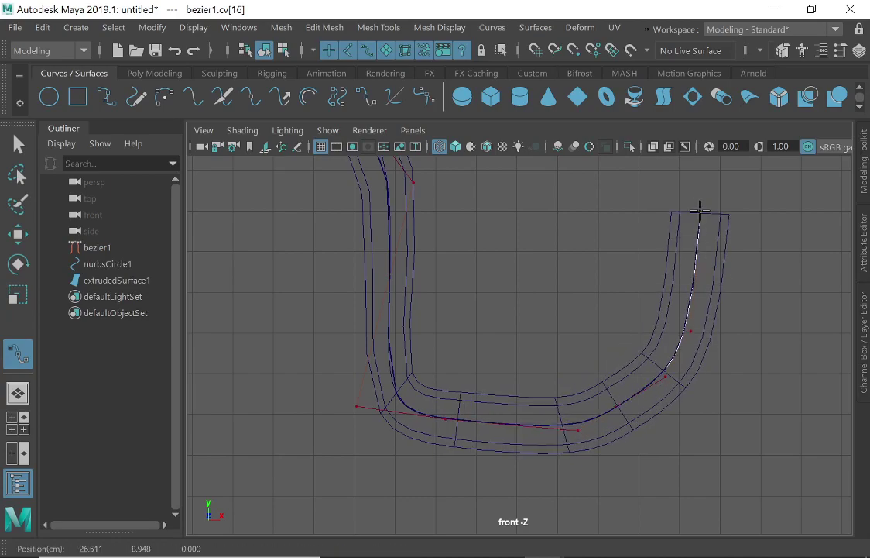
Step: Add further points that bend the path outward into a rising diagonal end, and finish adding points
alt+middle_drag(695, 278, 423, 423)
alt+right_drag(515, 373, 281, 376)
click(515, 287)
click(551, 265)
click(609, 245)
click(596, 253)
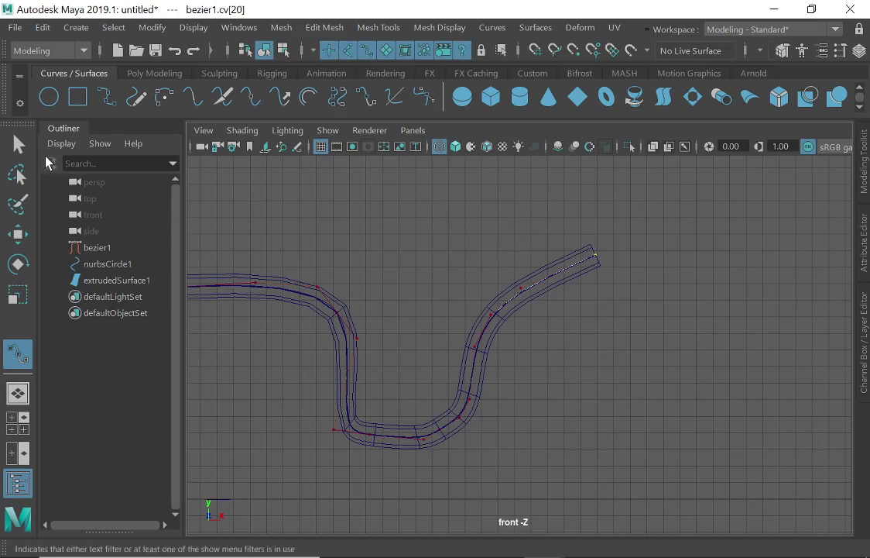
click(18, 144)
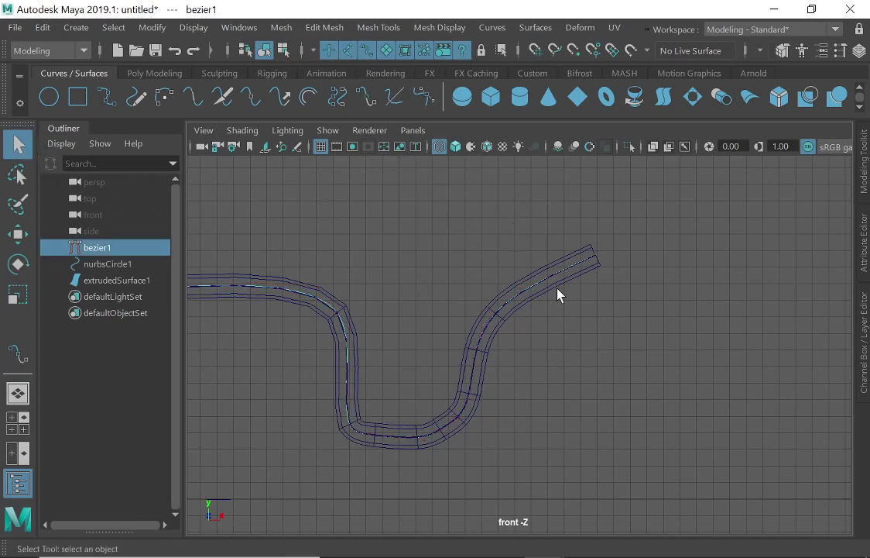
Step: Return the front view to smooth shading, select the extended tube and show it in the four-view layout
click(455, 147)
drag(538, 214, 604, 313)
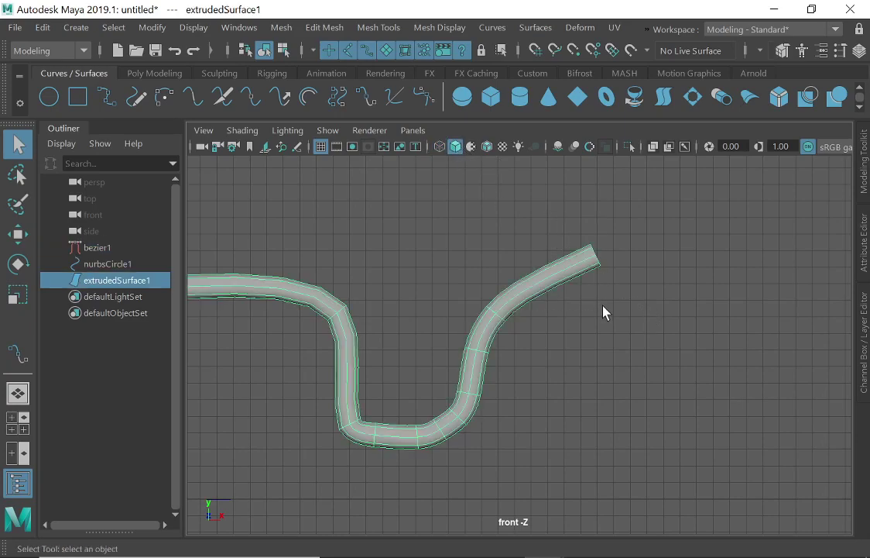
key(space)
alt+right_drag(725, 240, 783, 233)
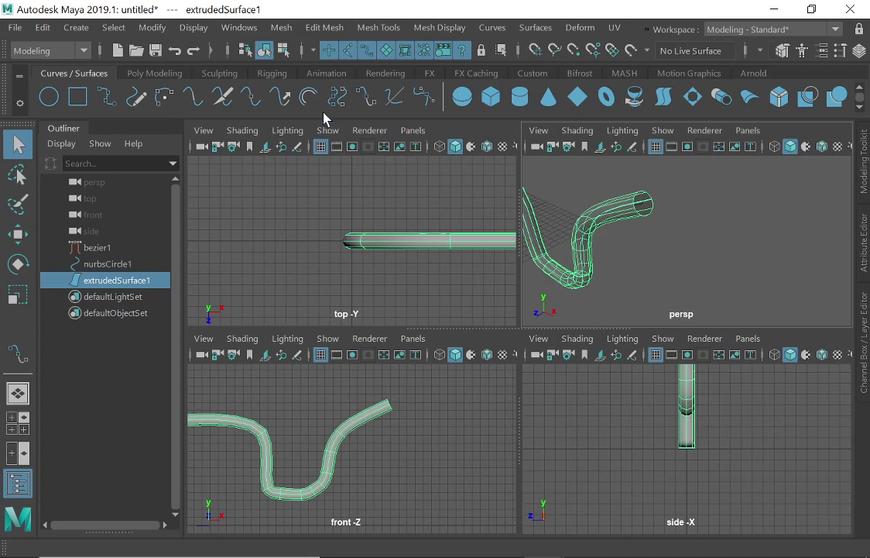
Step: Restrict the selection mask to curves only and practise box-selecting and deselecting the path inside the tube in the perspective view
click(314, 50)
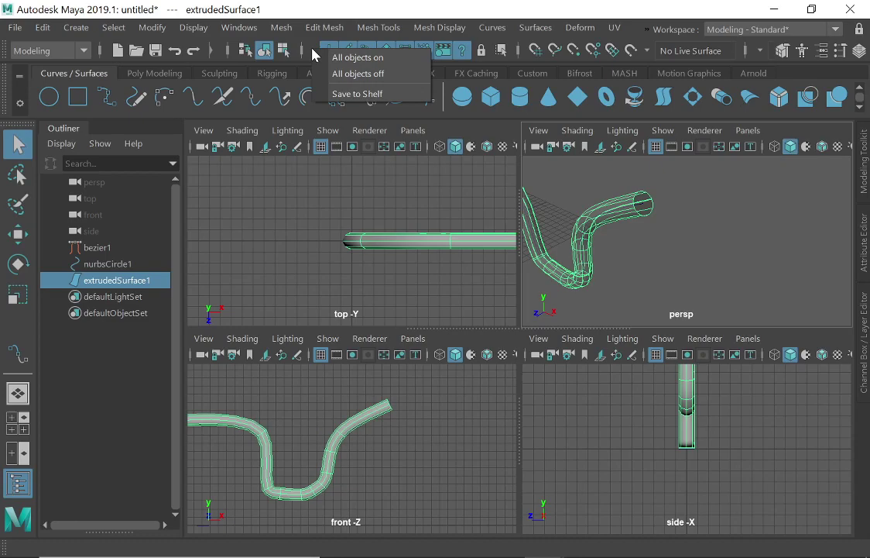
click(376, 75)
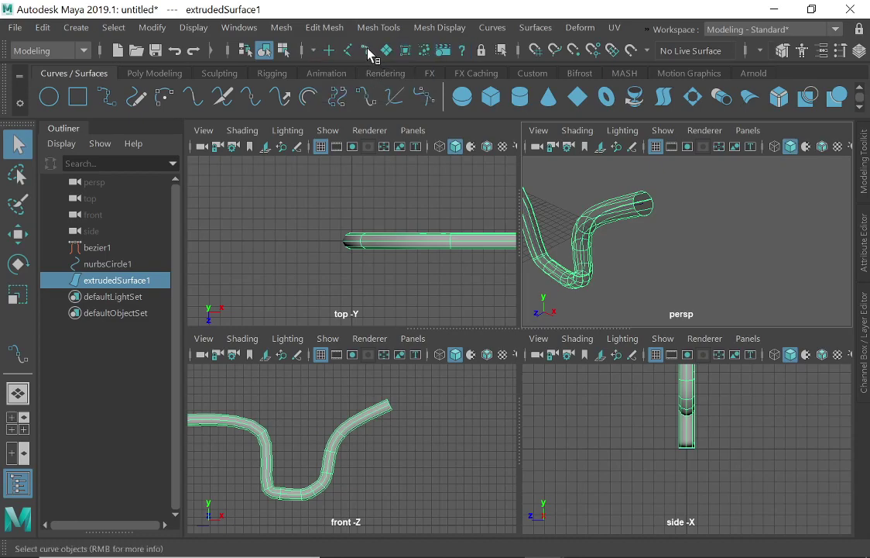
click(368, 51)
alt+drag(721, 252, 726, 230)
click(725, 229)
drag(579, 181, 630, 280)
drag(577, 188, 623, 274)
drag(596, 192, 598, 223)
click(709, 229)
click(732, 208)
drag(563, 196, 638, 267)
click(590, 203)
mouse_move(590, 207)
mouse_down()
mouse_move(670, 229)
mouse_move(729, 272)
mouse_move(638, 257)
mouse_move(747, 232)
mouse_up()
click(621, 233)
click(726, 264)
click(704, 248)
click(714, 258)
drag(605, 201, 683, 175)
click(684, 254)
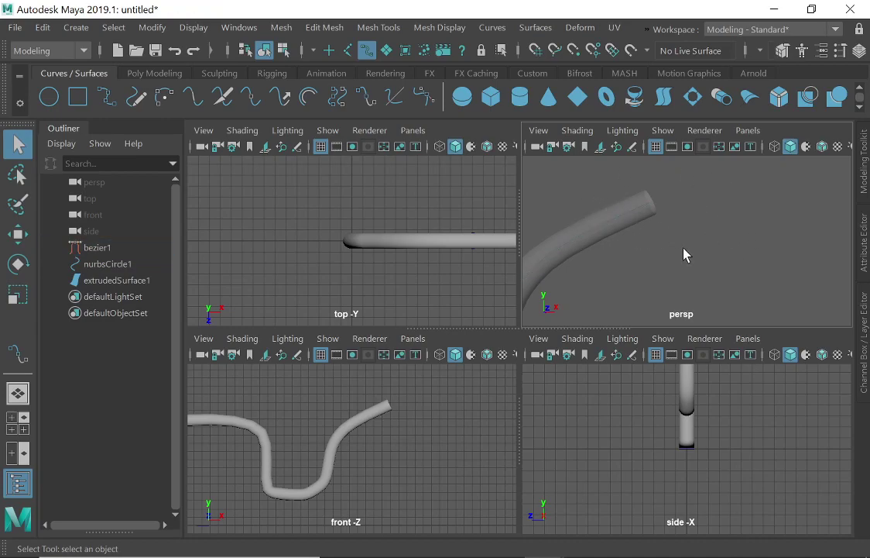
Step: Make all object types selectable again, box-select the tube end with its path, and clear the selection
click(313, 50)
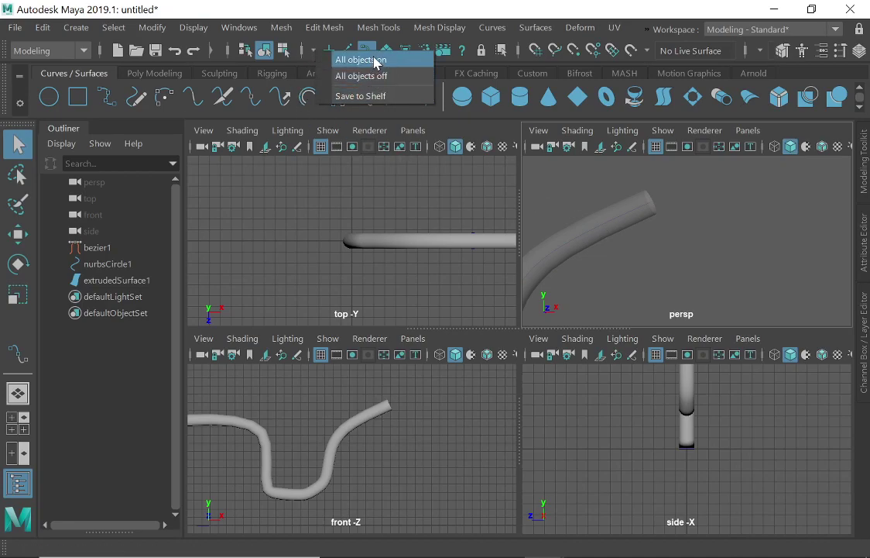
click(369, 60)
drag(623, 229, 616, 255)
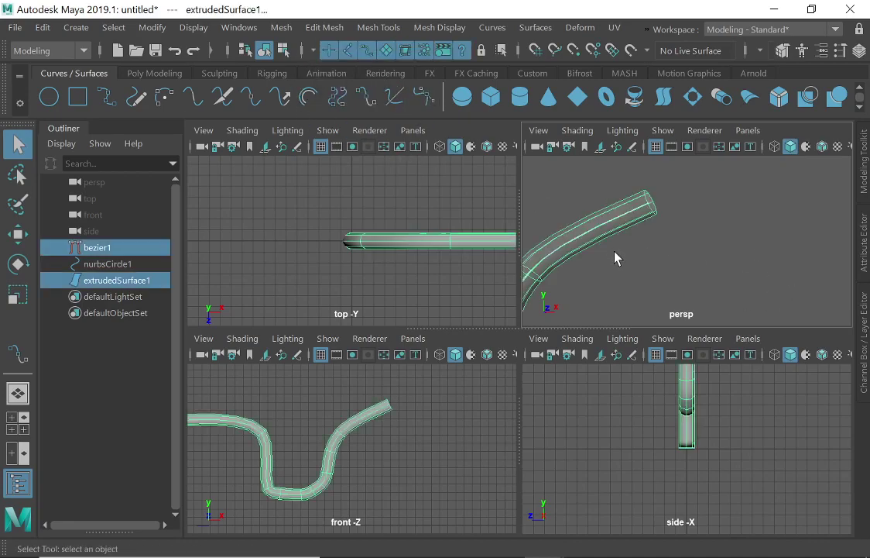
click(697, 256)
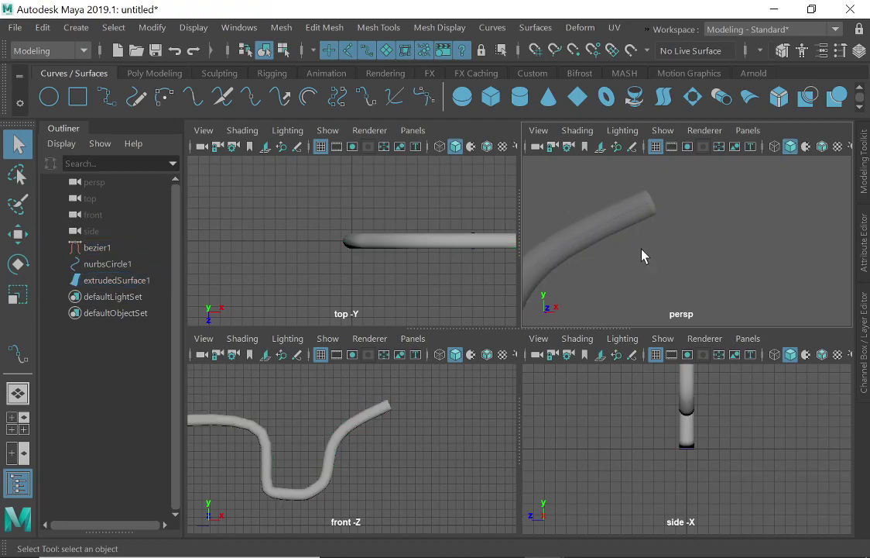
Step: Hide the extruded tube surface and select the bezier path on its own
click(622, 234)
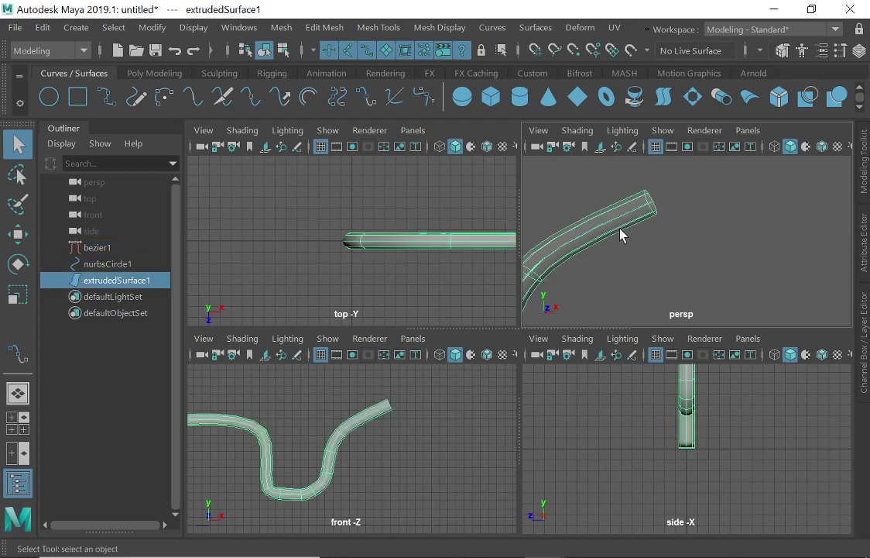
key(ctrl+h)
click(619, 212)
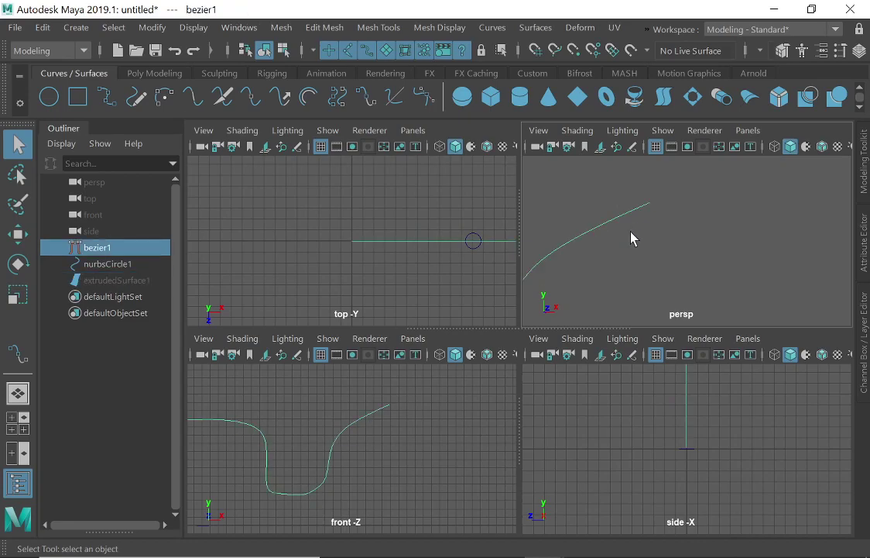
Step: Unhide the extruded tube surface and display the top and perspective views in wireframe
click(107, 281)
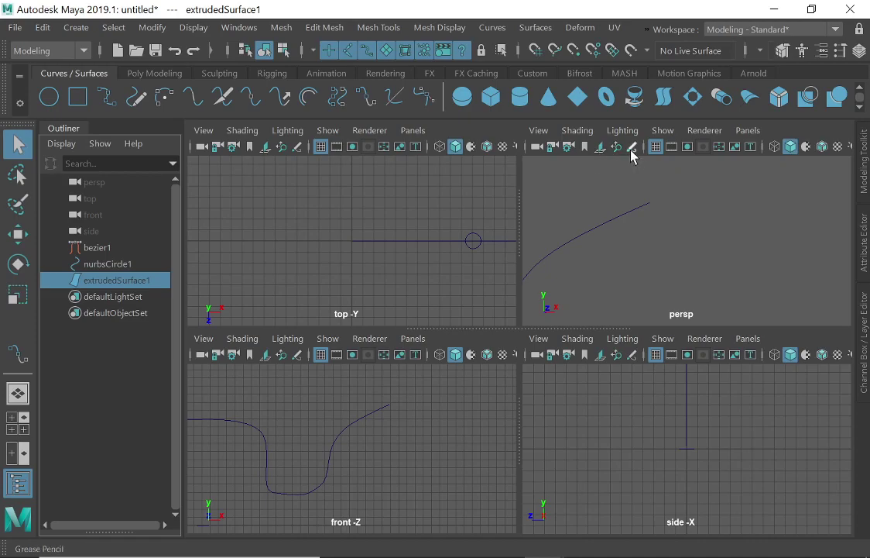
click(438, 147)
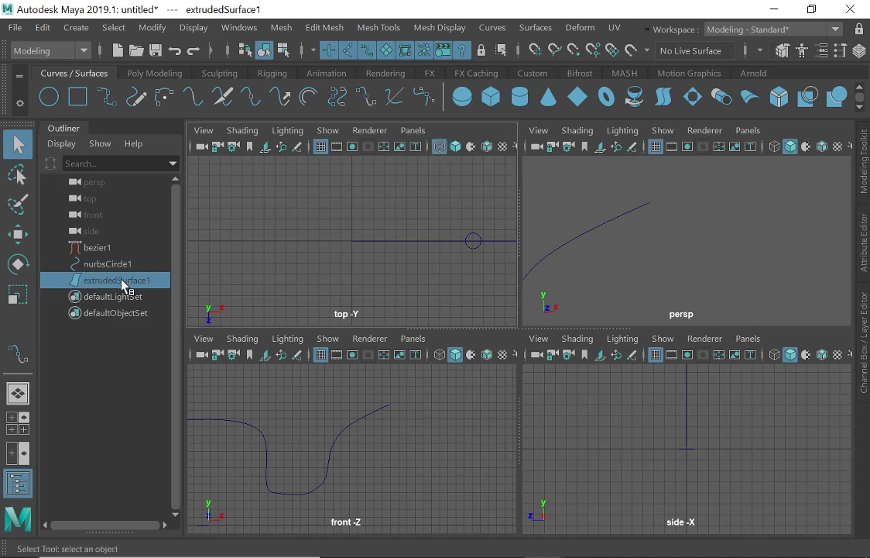
click(650, 272)
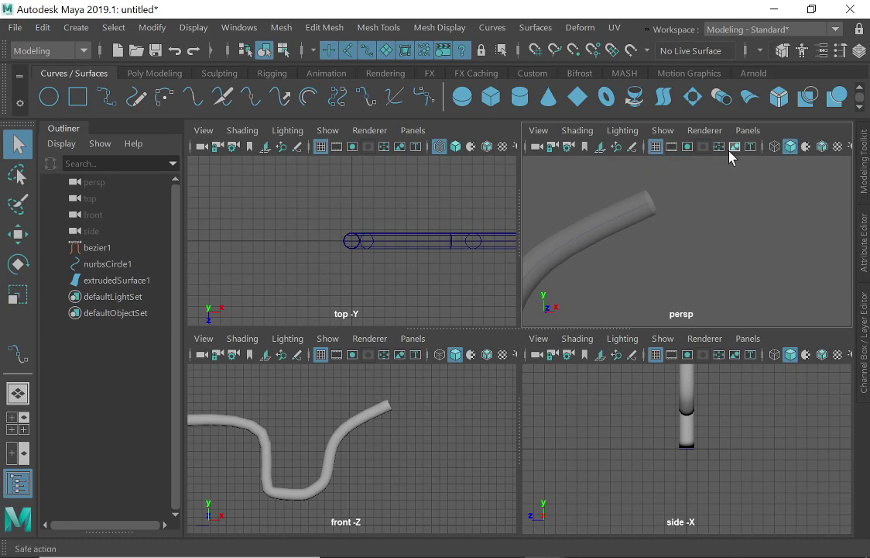
click(774, 146)
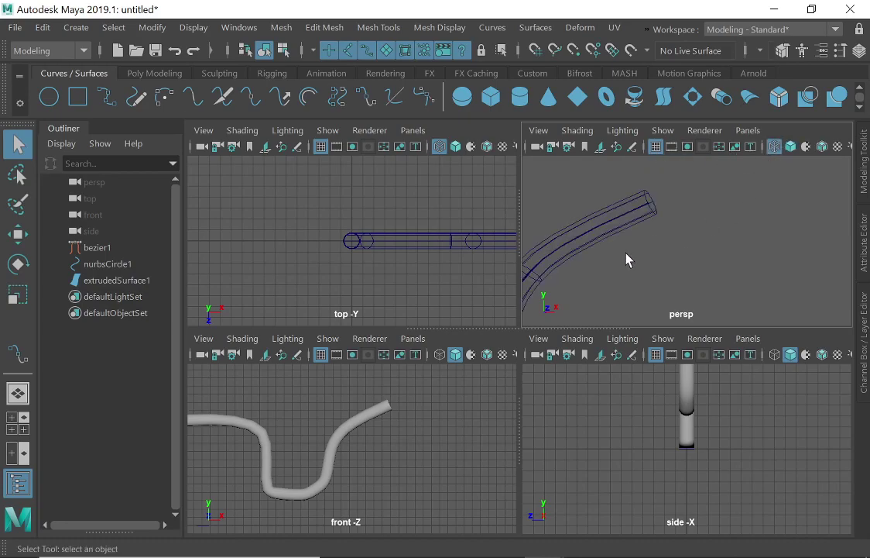
Step: Try to show the bezier path's control vertices at the tube end, and return the tube surface to object mode
click(651, 204)
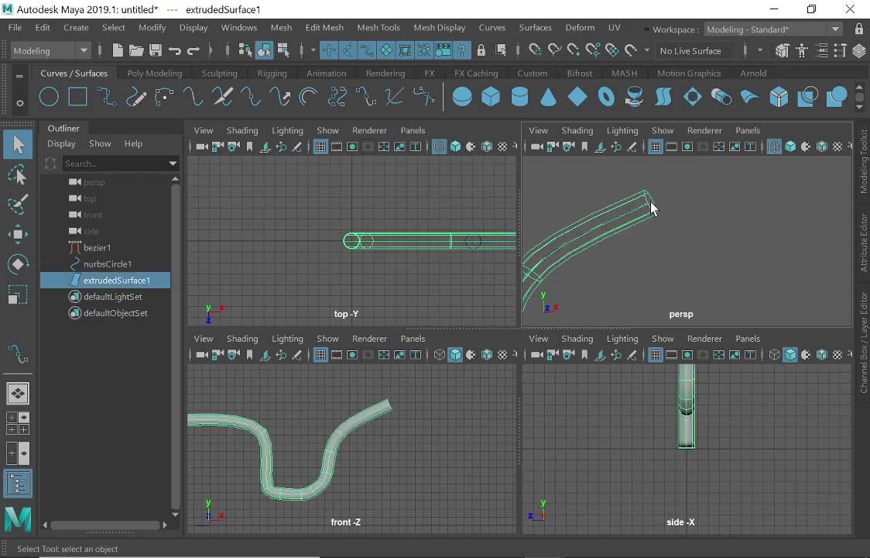
click(629, 220)
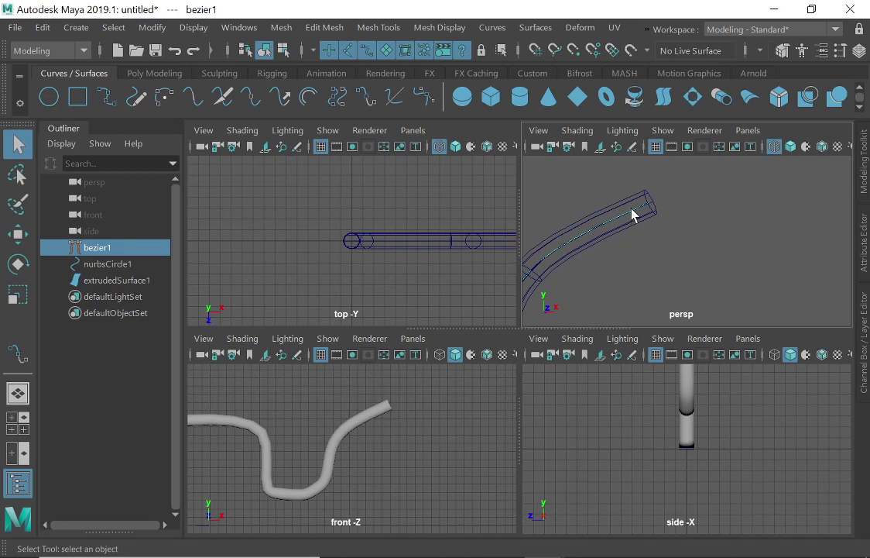
right_click(633, 216)
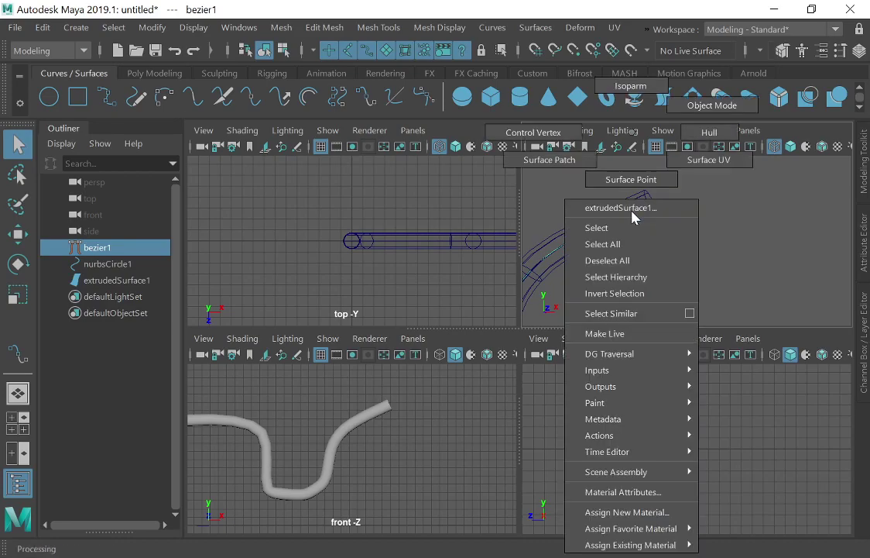
click(533, 132)
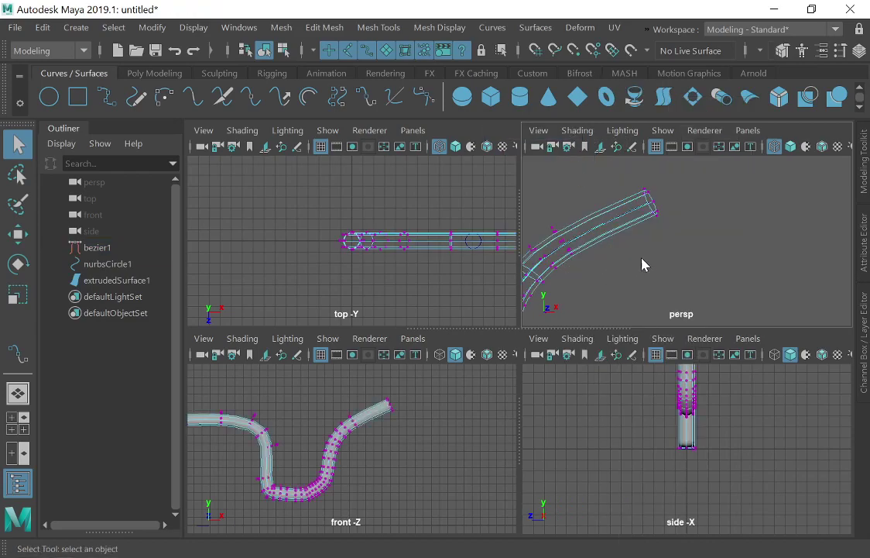
right_drag(629, 267, 654, 256)
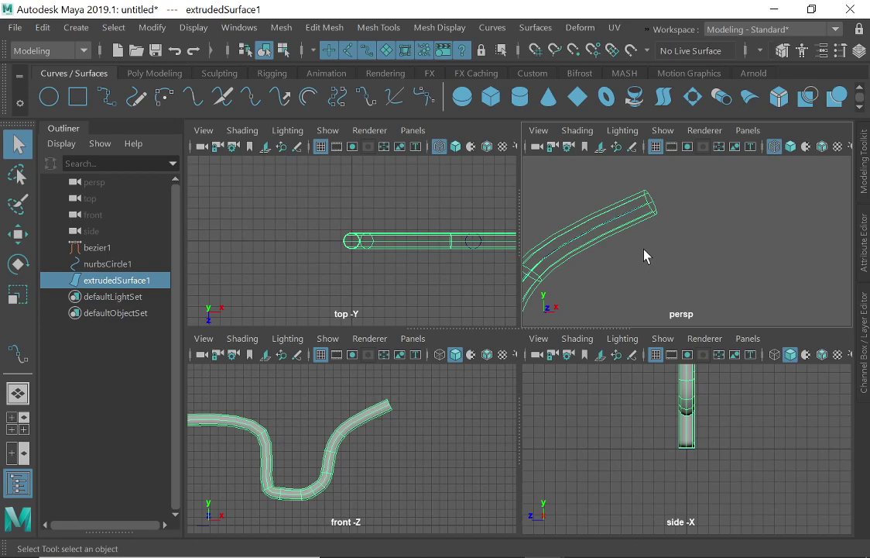
Step: Select the bezier path inside the tube's lower bend, show its control vertices and pick one of them
alt+drag(622, 263, 670, 250)
mouse_move(671, 250)
alt+middle_down()
mouse_move(723, 213)
mouse_move(683, 256)
mouse_move(657, 263)
mouse_move(700, 243)
mouse_move(690, 255)
mouse_move(668, 240)
alt+middle_up()
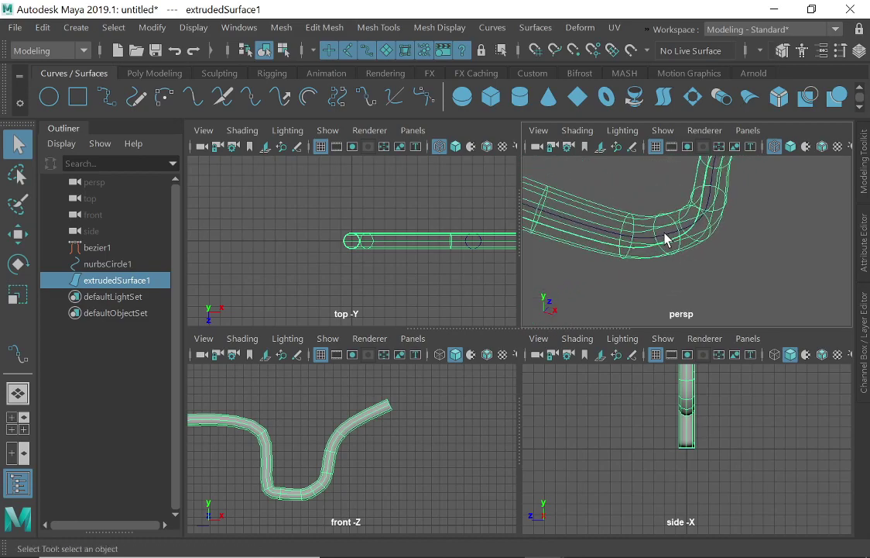
click(665, 231)
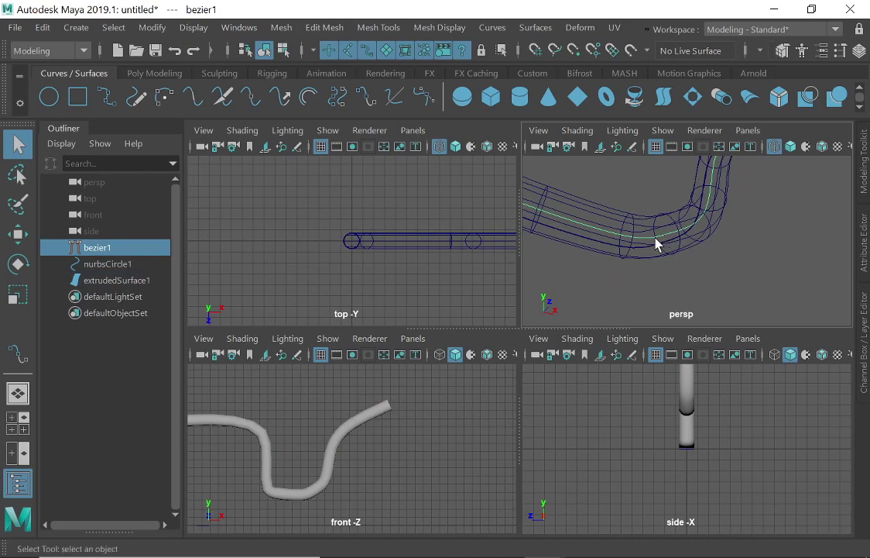
right_drag(649, 244, 568, 149)
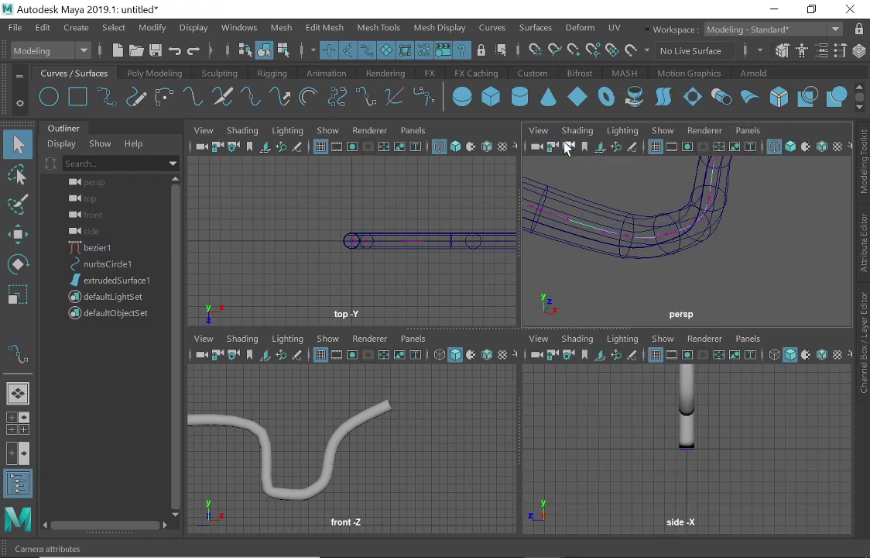
click(627, 237)
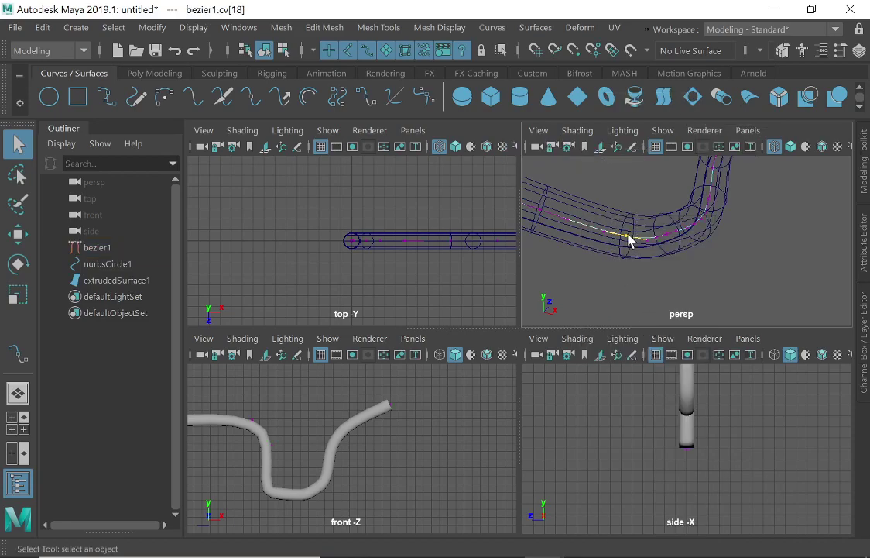
Step: Maximize the perspective view around the tube's free end and return the bezier path to object mode
alt+drag(802, 212, 533, 391)
key(space)
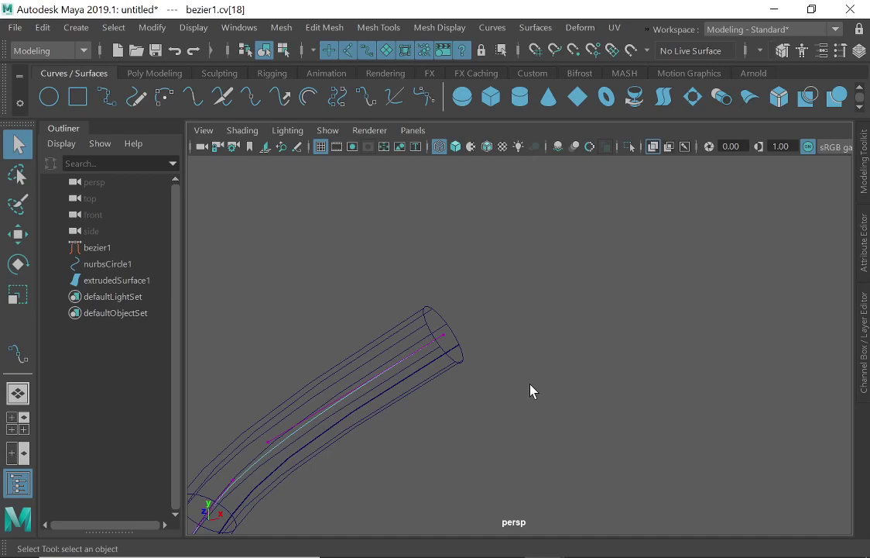
scroll(474, 301, down, 5)
alt+middle_drag(702, 383, 433, 422)
alt+right_drag(332, 321, 472, 335)
alt+drag(471, 335, 343, 424)
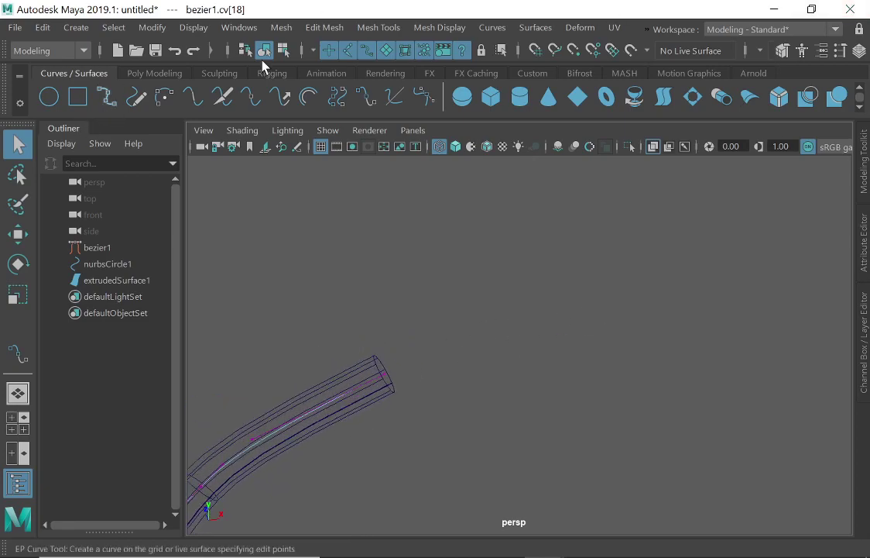
key(F8)
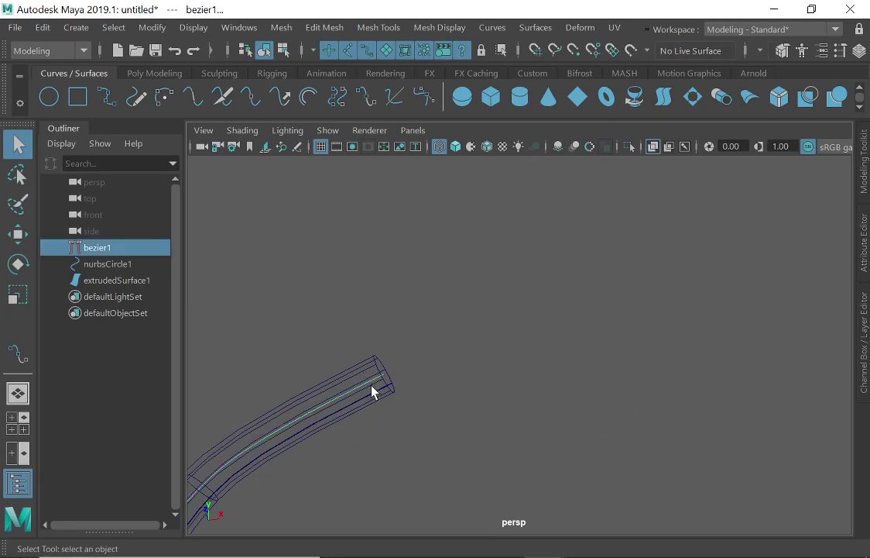
click(492, 30)
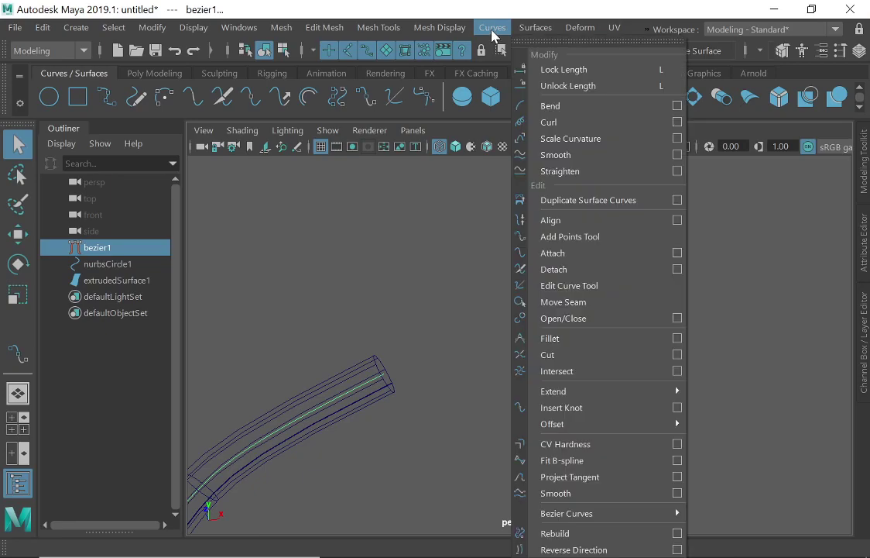
click(583, 245)
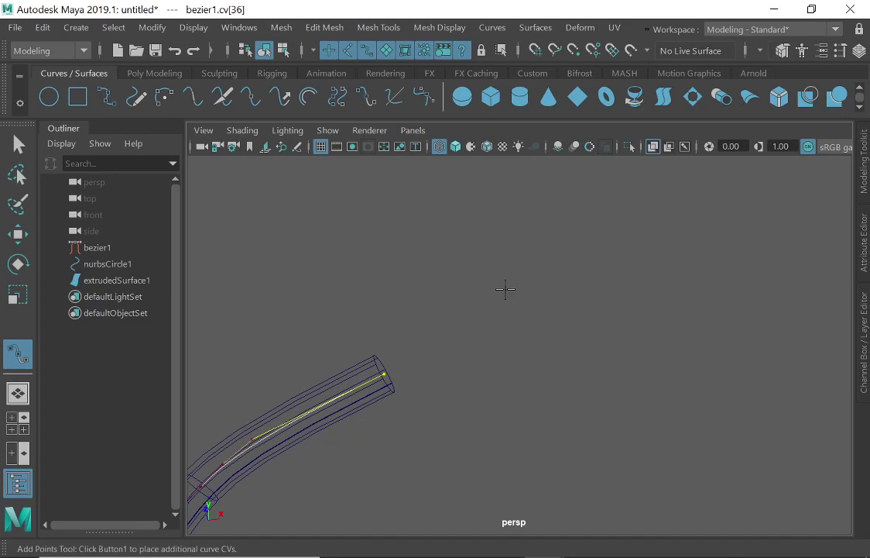
key(Return)
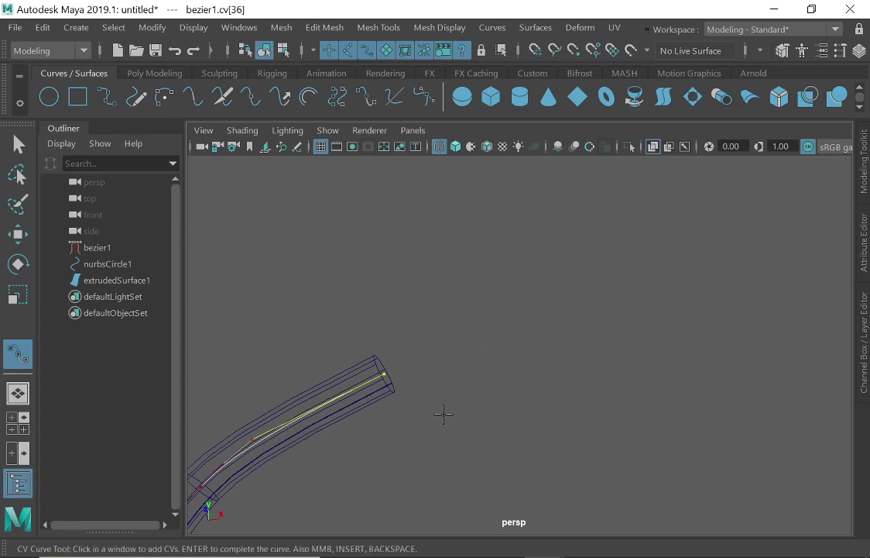
alt+drag(524, 347, 542, 347)
alt+right_drag(542, 347, 474, 385)
alt+drag(474, 384, 480, 356)
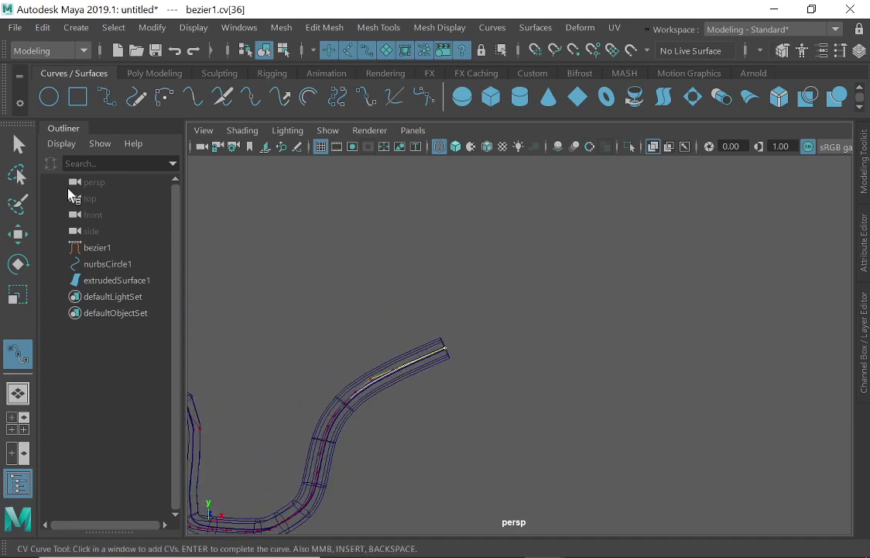
click(107, 265)
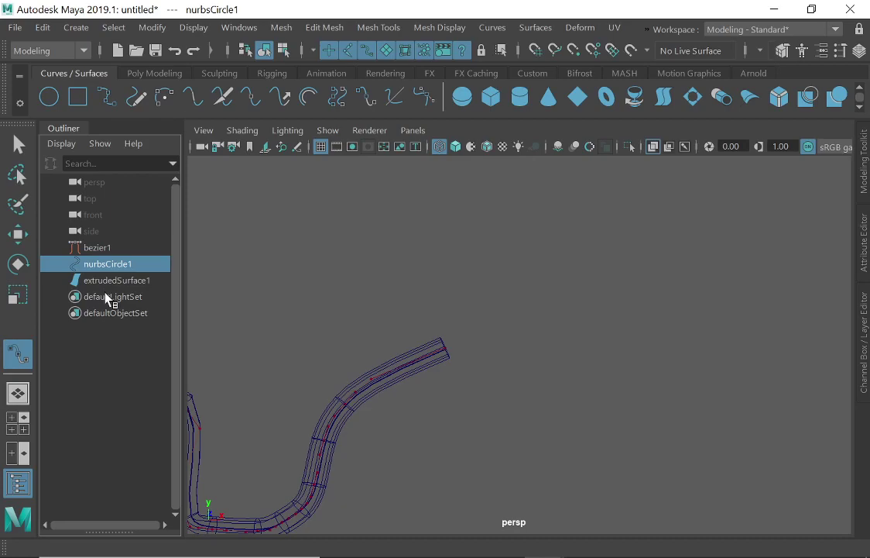
click(103, 248)
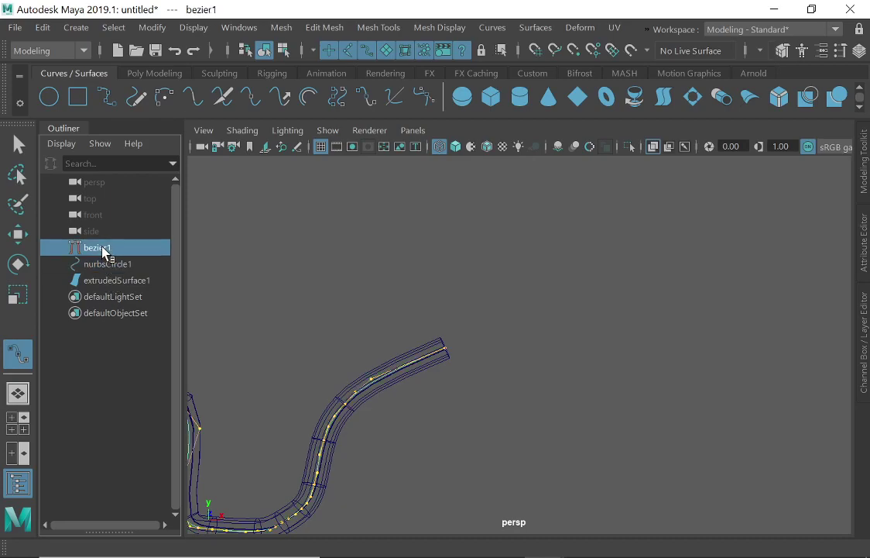
click(18, 145)
click(524, 287)
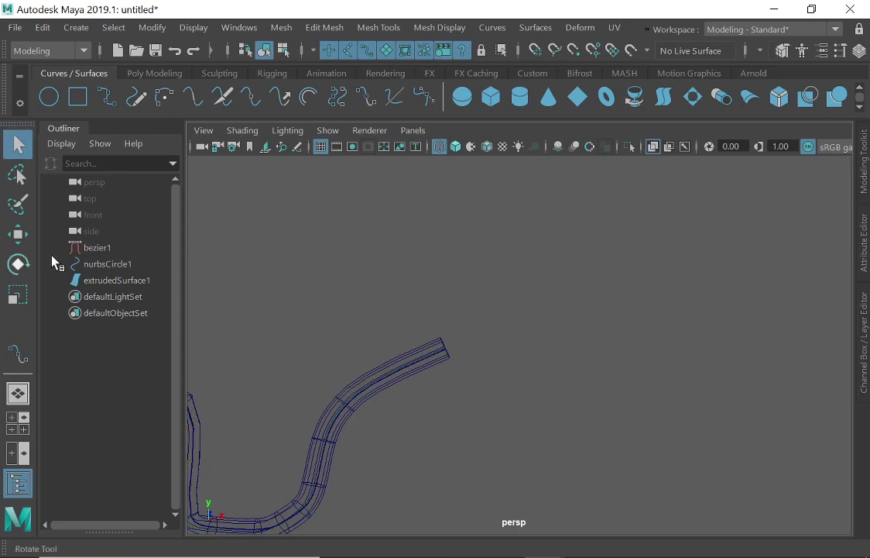
Step: Select the bezier path and use the Add Points Tool to add one point beyond the tube's free end
drag(117, 265, 109, 248)
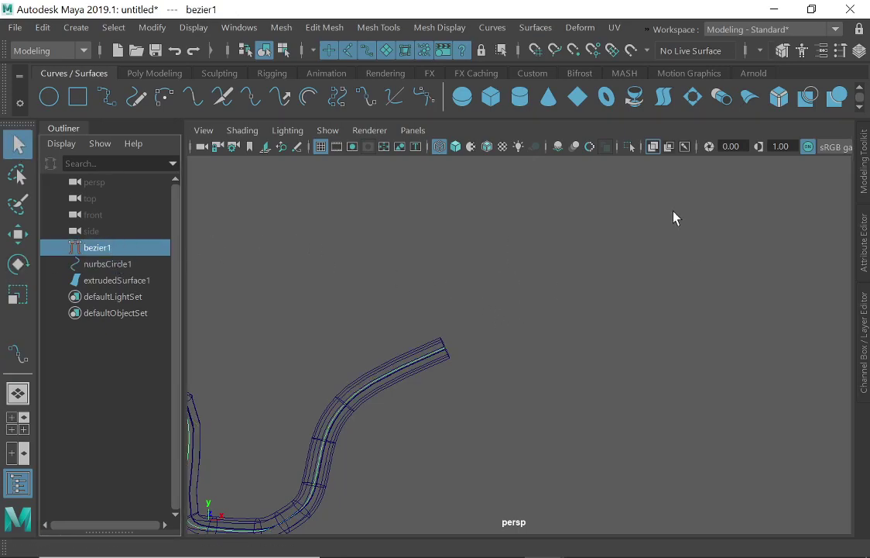
click(489, 29)
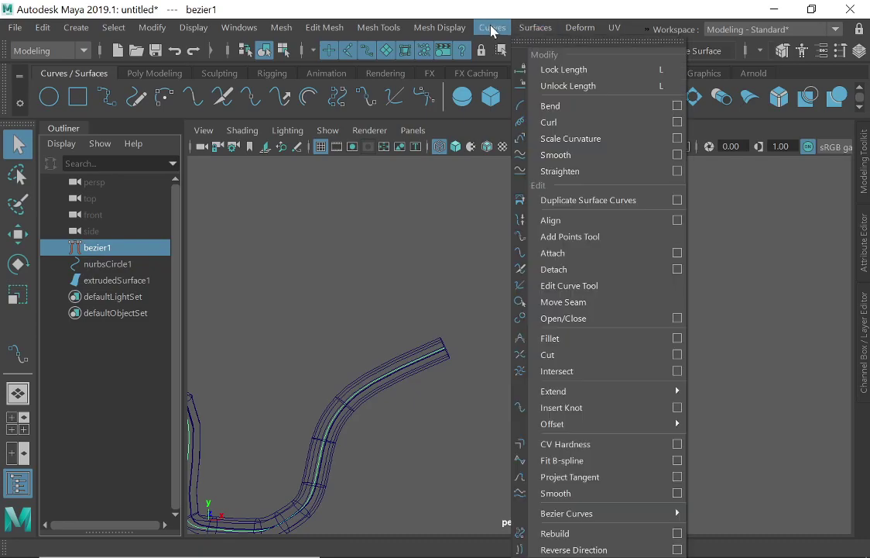
click(570, 238)
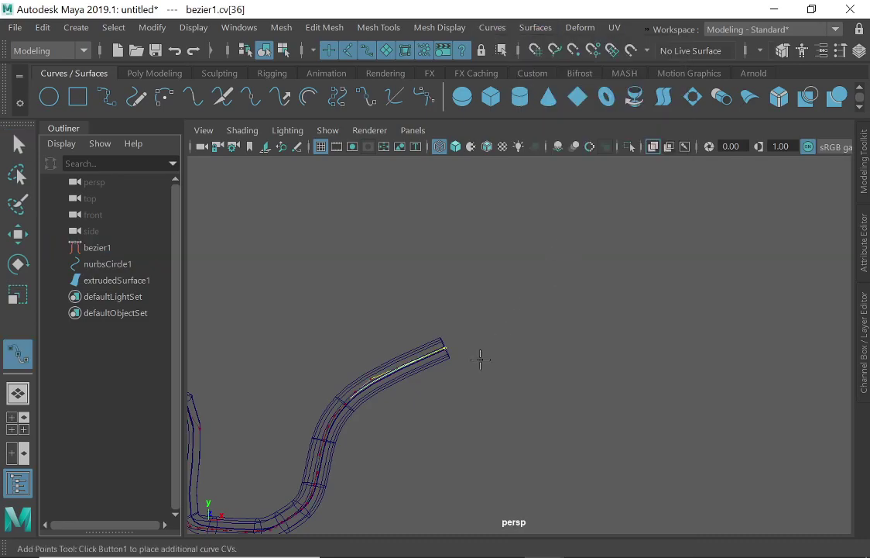
alt+drag(532, 439, 515, 363)
click(510, 315)
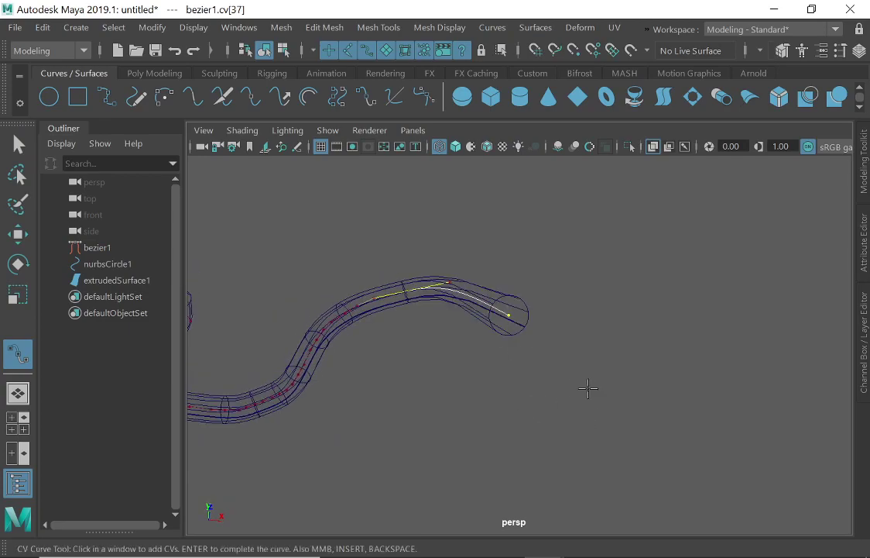
Step: Place further points past the free end so the tube descends steeply and levels off, and finish the bezier path
click(612, 397)
click(713, 319)
click(714, 319)
alt+drag(598, 398, 711, 410)
alt+middle_drag(711, 409, 728, 397)
alt+drag(729, 397, 682, 403)
alt+middle_drag(682, 403, 657, 401)
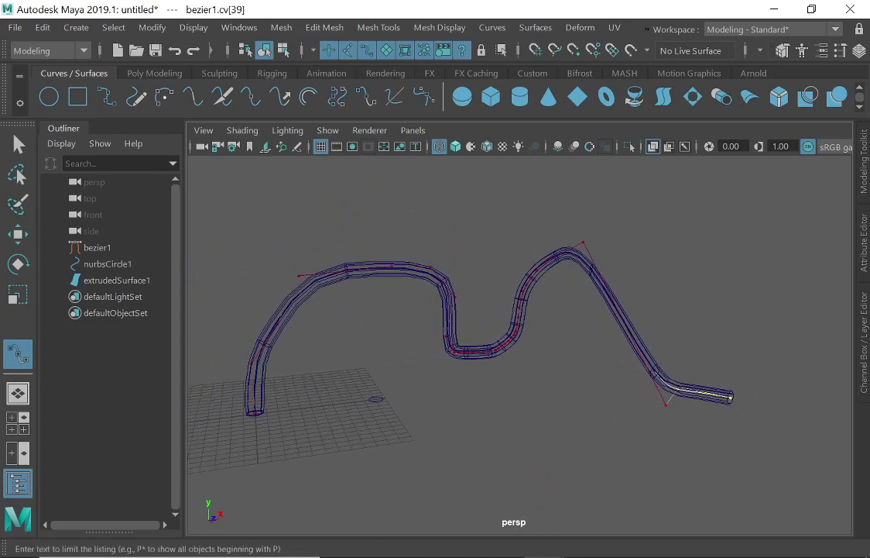
click(18, 144)
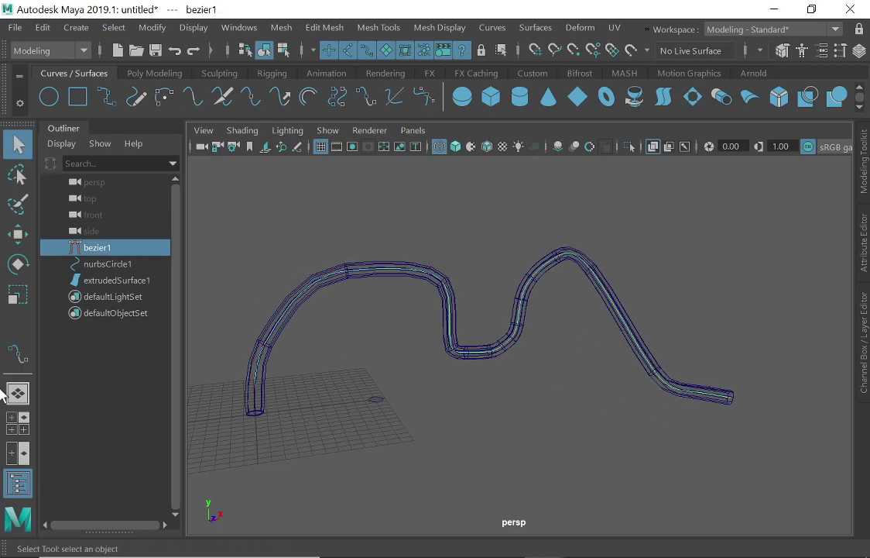
Step: Restart the Add Points Tool on the bezier path and add a point above the free end to curl the tube upward
alt+right_drag(453, 345, 554, 367)
alt+middle_drag(554, 367, 457, 297)
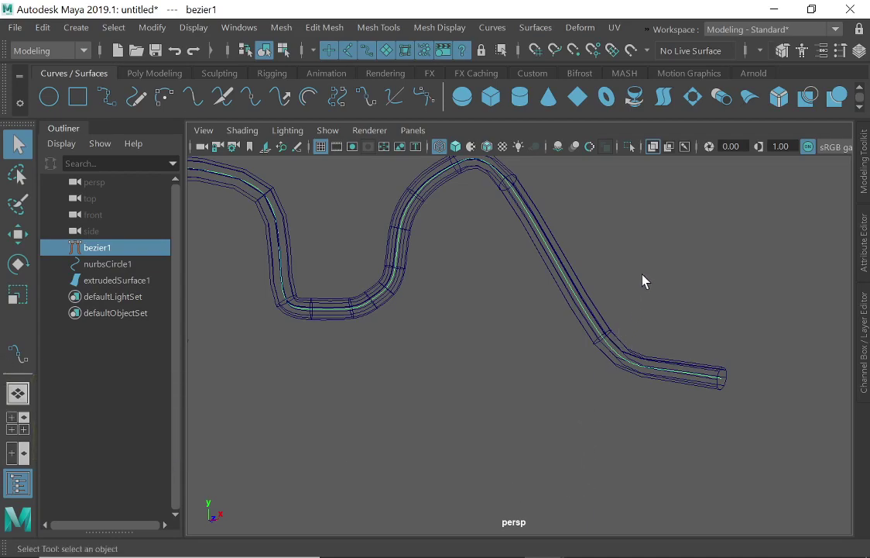
click(17, 354)
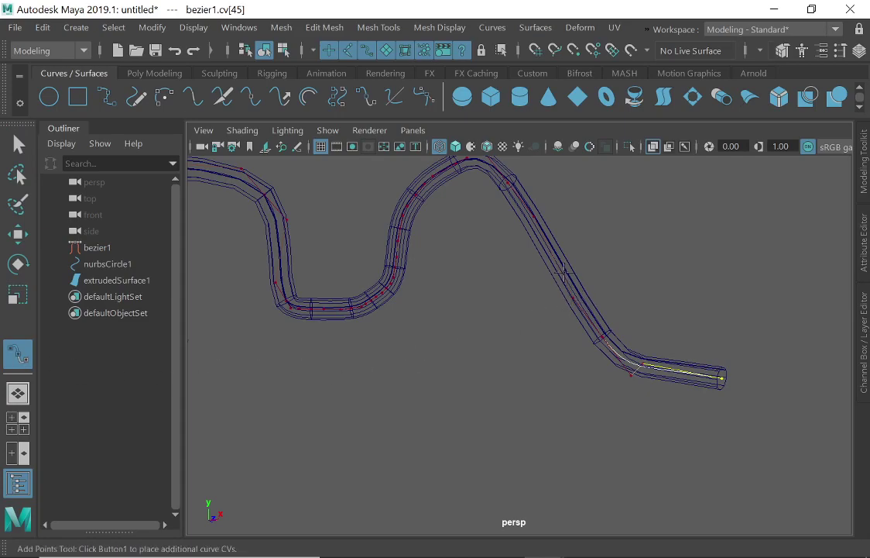
drag(550, 254, 707, 307)
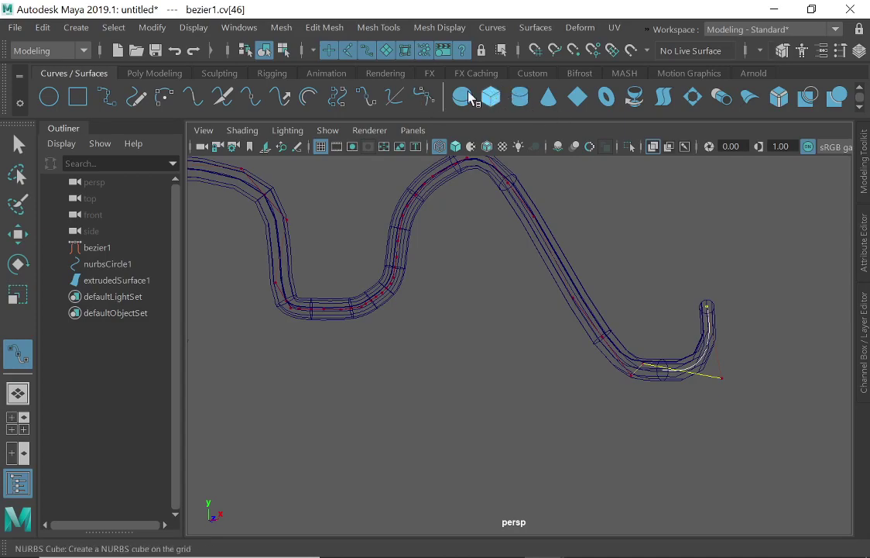
Step: Try to edit the path's anchor near the foot of the tube's long descending section with the Bezier Curve Tool
click(425, 102)
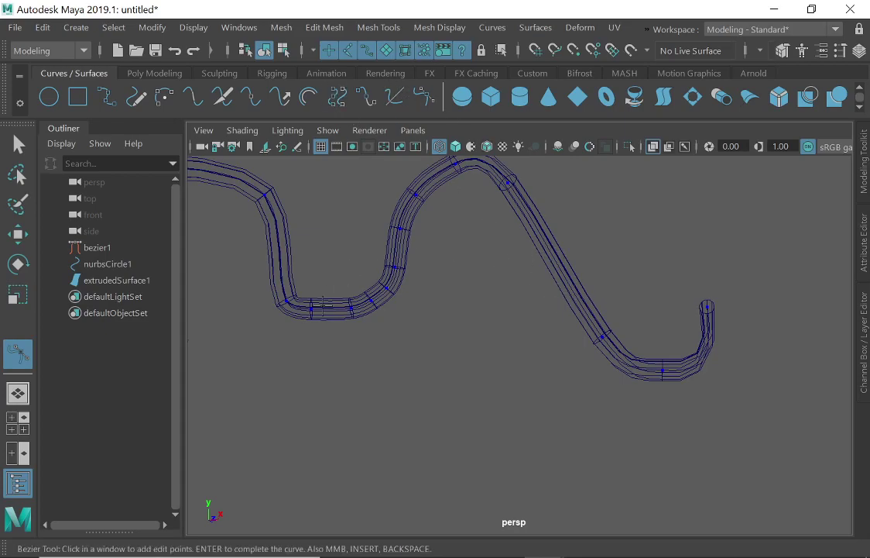
click(607, 339)
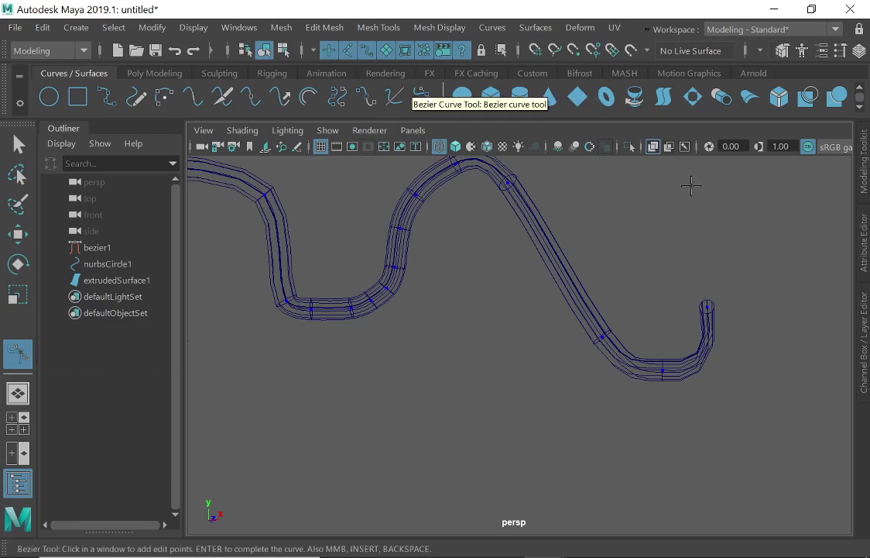
click(425, 98)
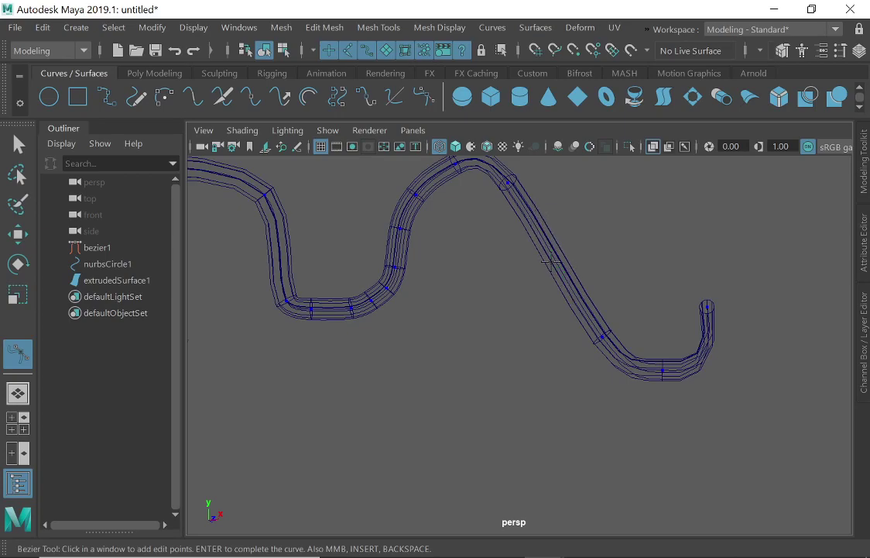
click(17, 143)
click(639, 344)
click(631, 192)
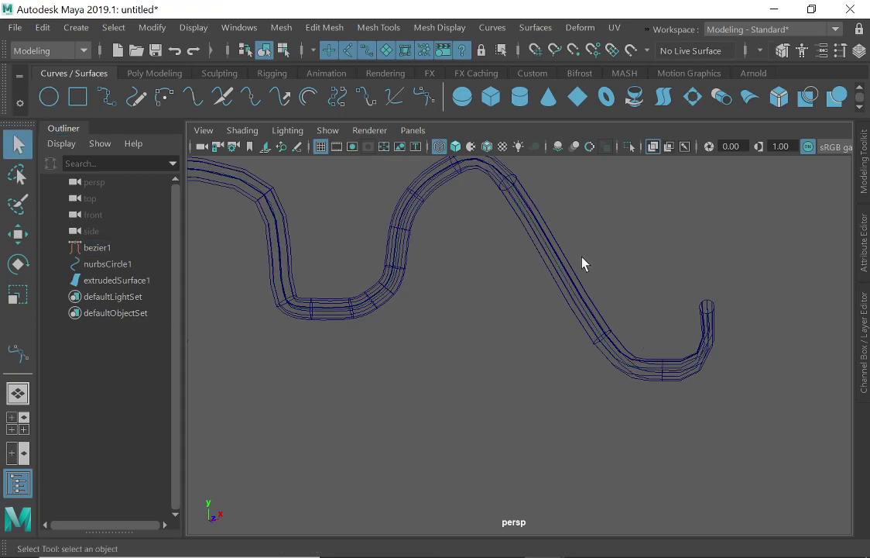
Step: Try Curve Point mode on the bezier path and reselect the path as an object
click(556, 267)
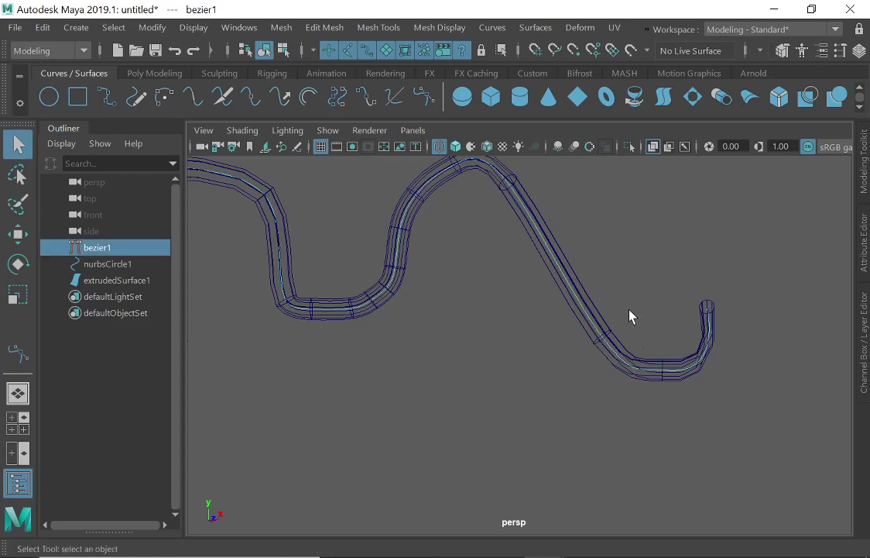
right_click(554, 265)
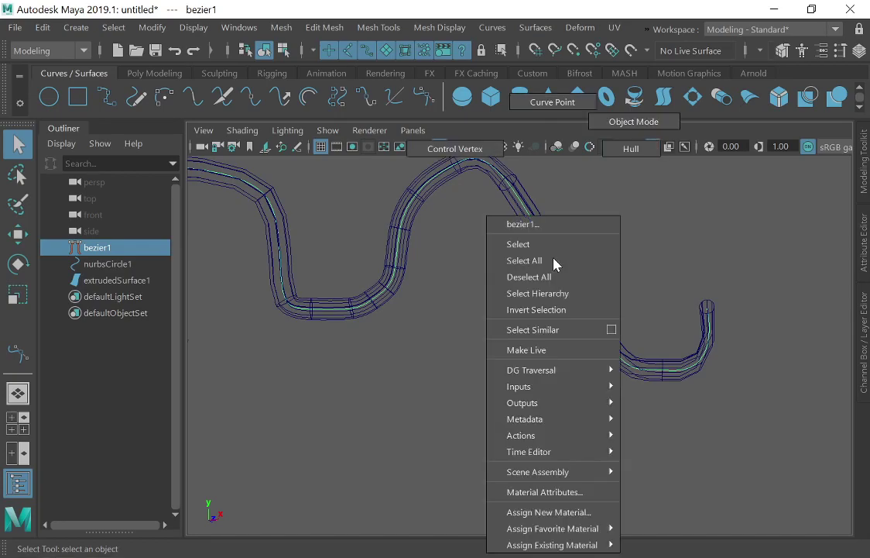
click(547, 109)
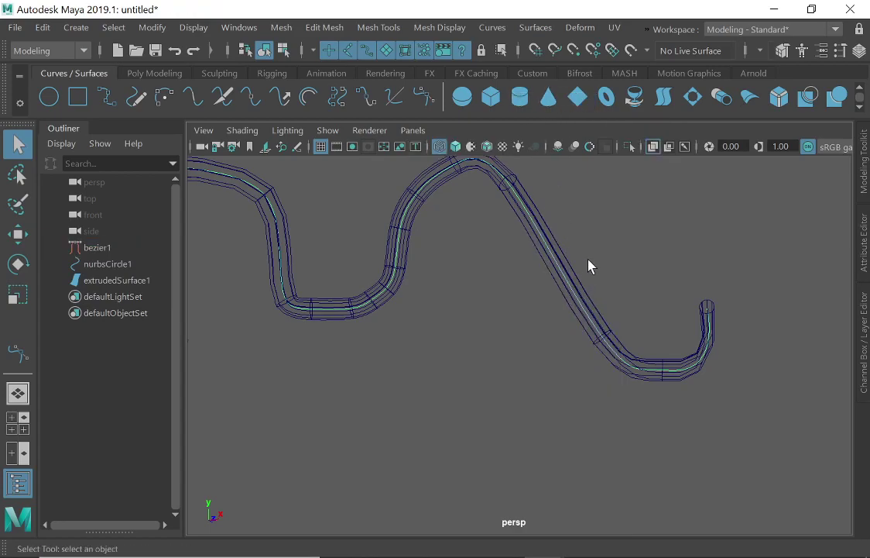
click(583, 281)
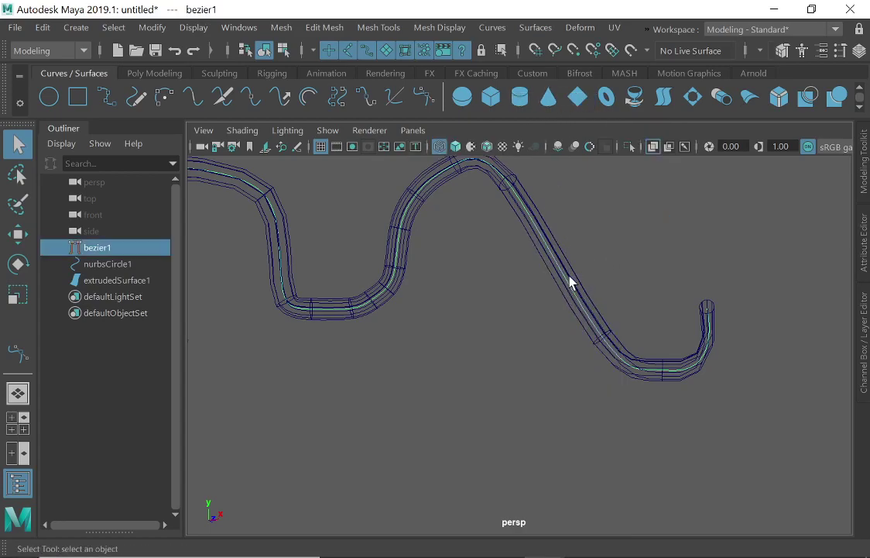
Step: Try the Bezier Curve Tool twice on the path's long descending section, returning to object selection each time
shift+right_click(569, 287)
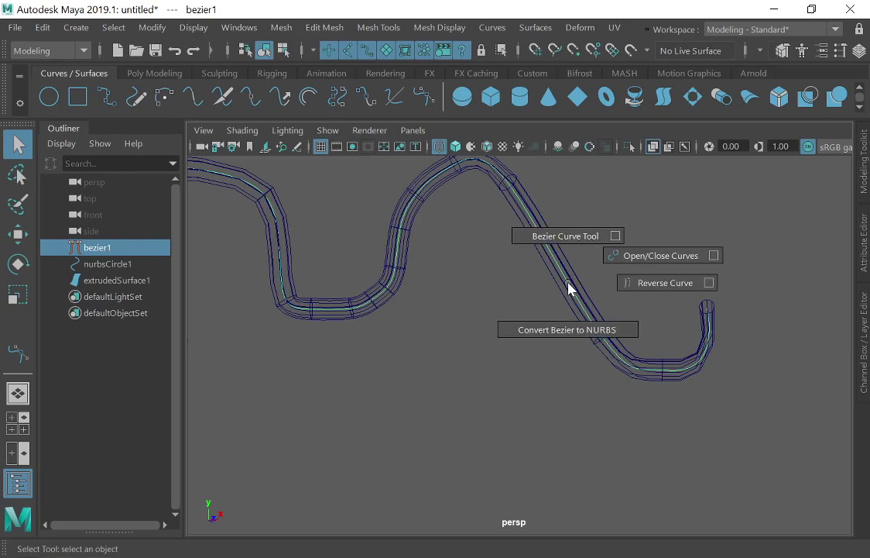
click(562, 237)
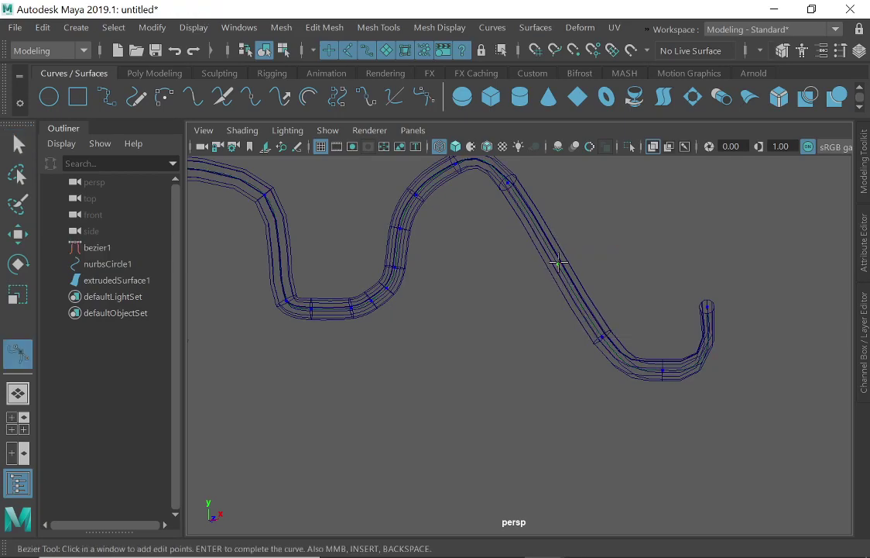
click(17, 144)
click(558, 215)
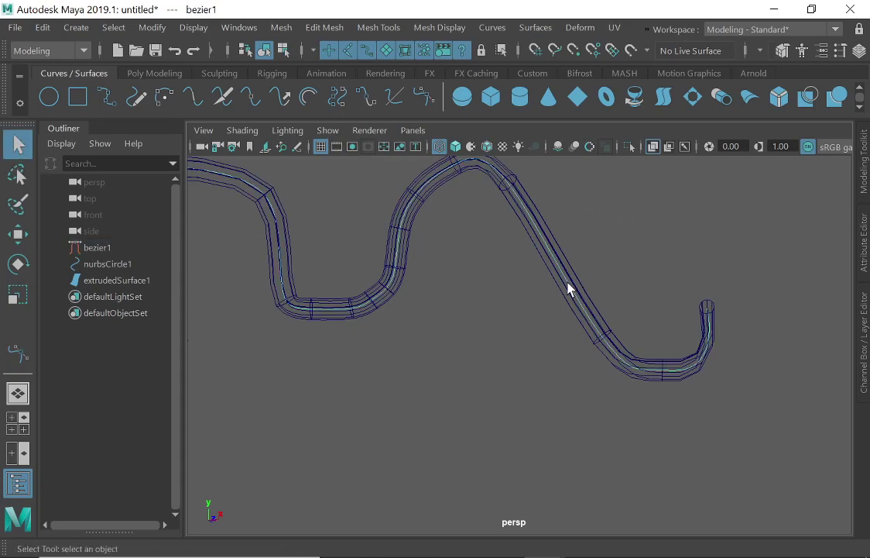
click(569, 290)
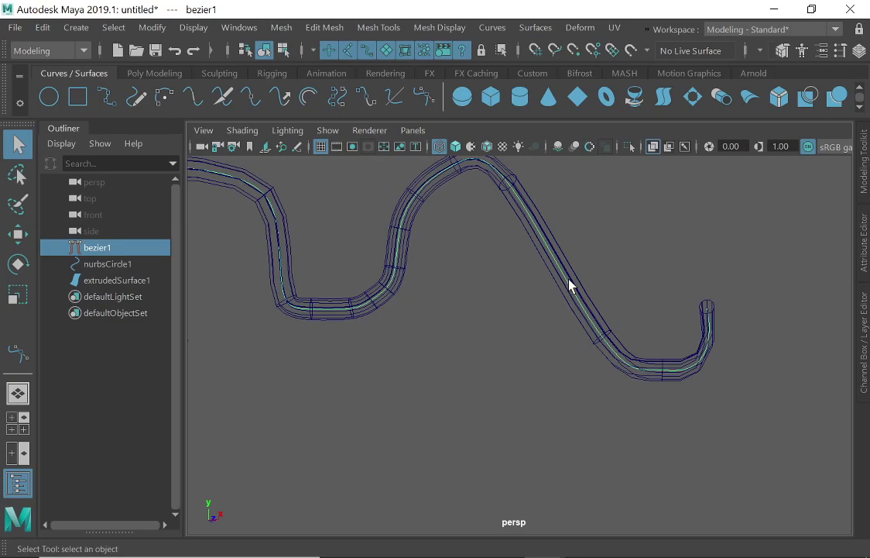
shift+right_drag(571, 290, 565, 240)
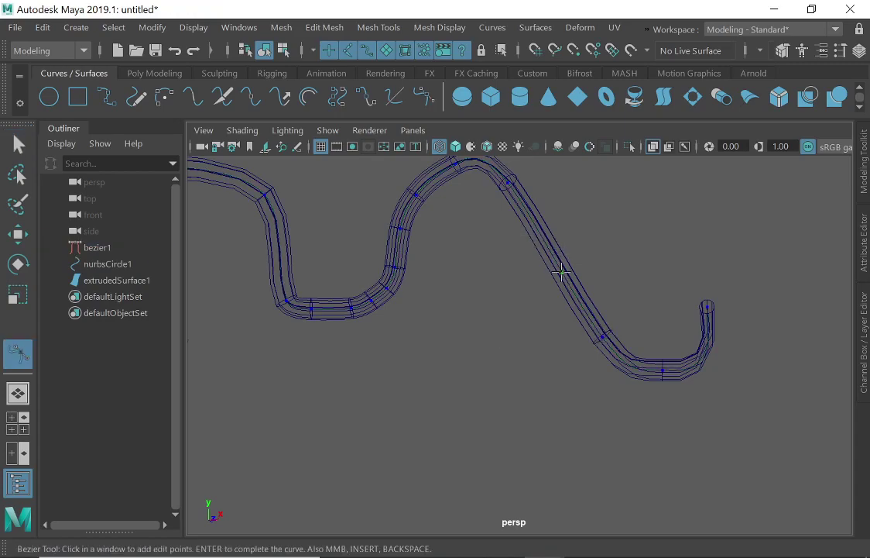
click(17, 144)
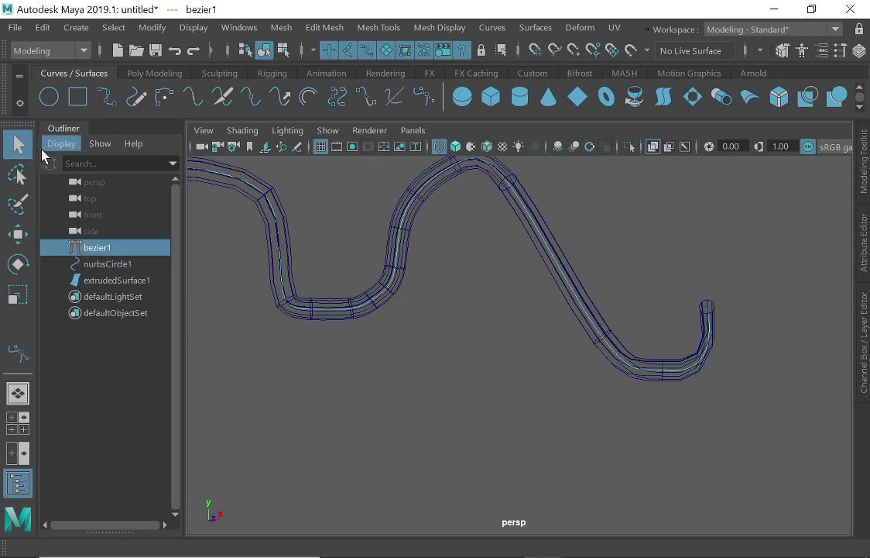
click(585, 235)
Step: Pick the bezier path instead of the tube surface, try the Bezier Curve Tool once more and go back to the Select Tool
click(580, 288)
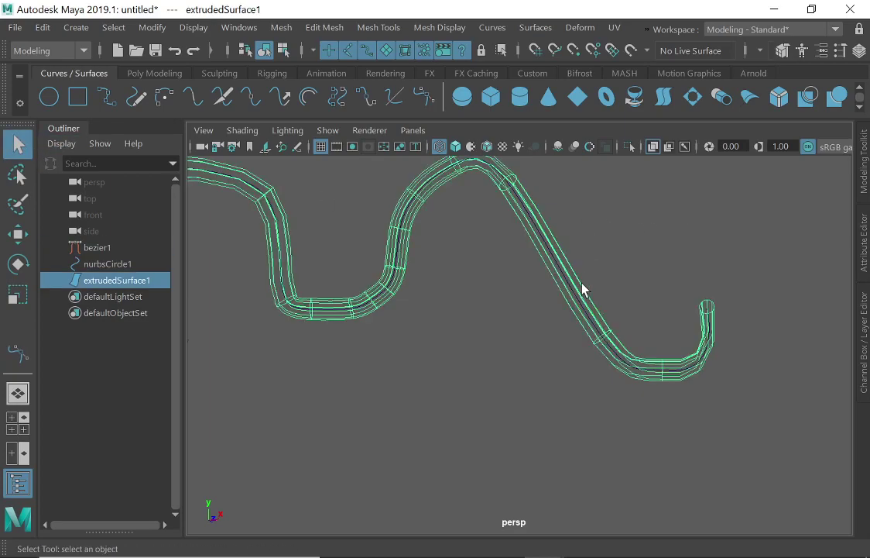
click(575, 297)
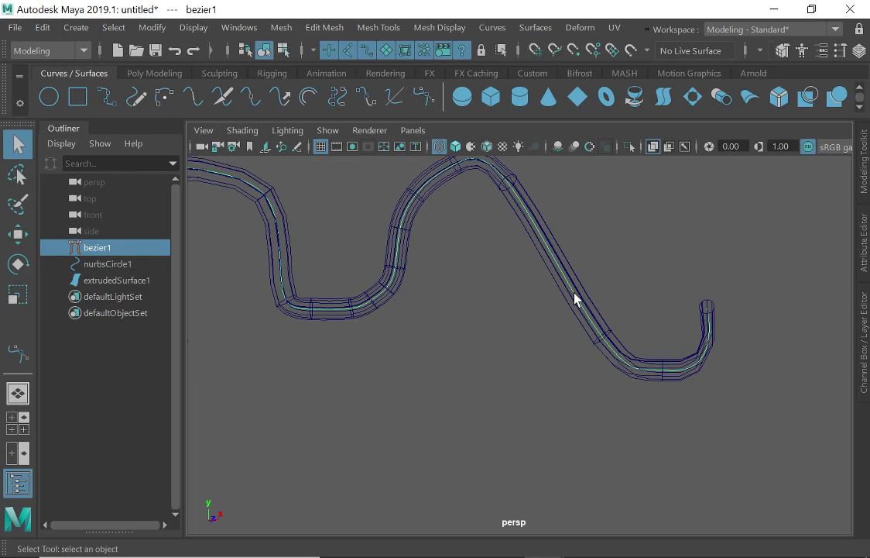
shift+right_click(575, 297)
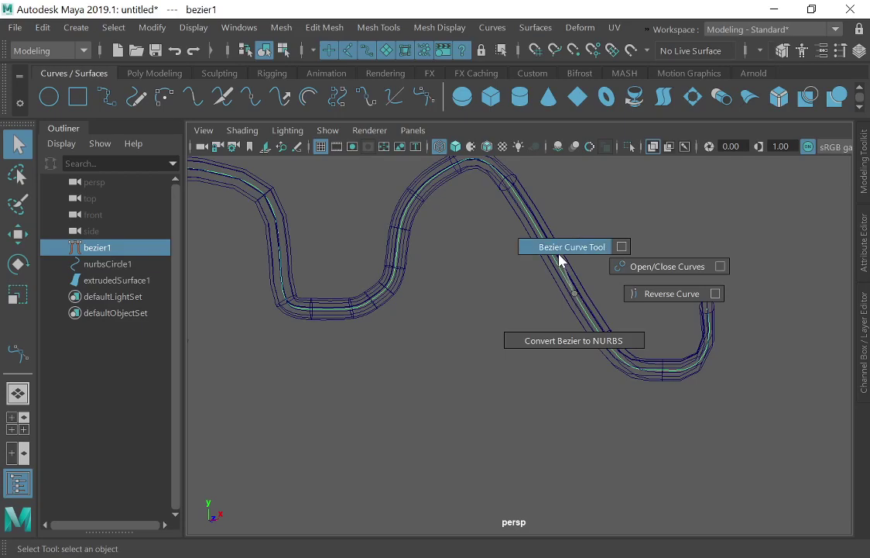
click(561, 260)
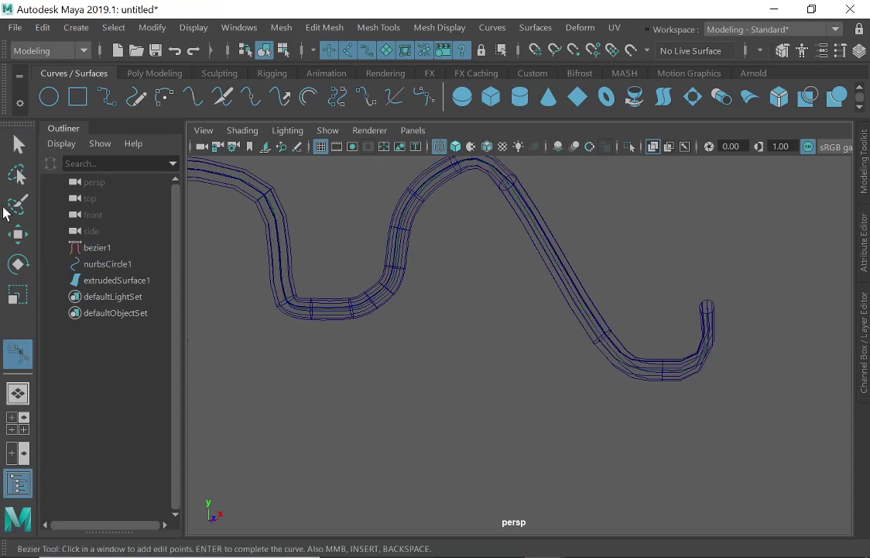
click(19, 144)
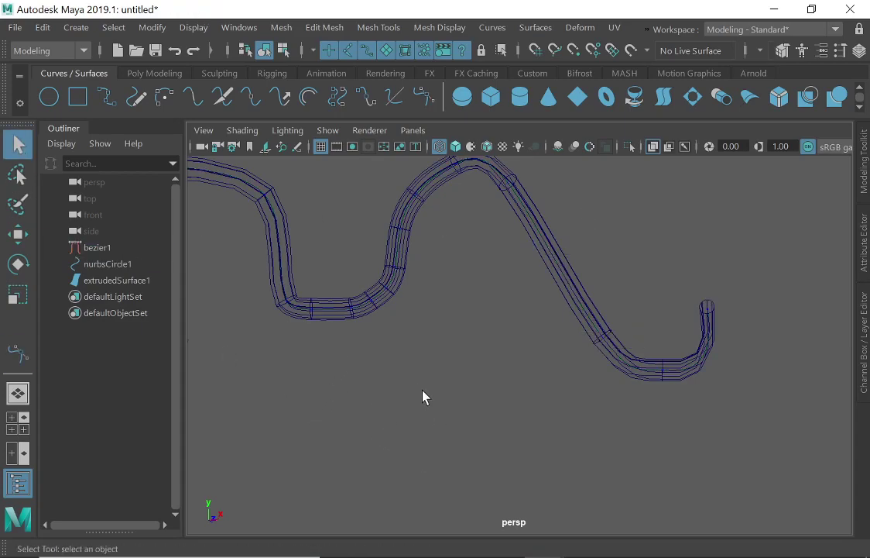
Step: Select the extruded tube surface together with the bezier path, clear the selection and reselect only the tube surface
click(590, 325)
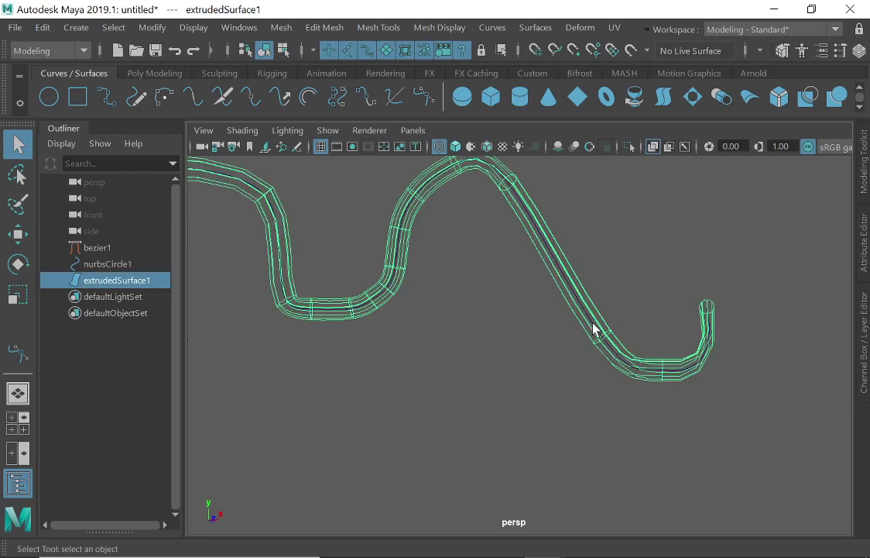
shift+click(592, 331)
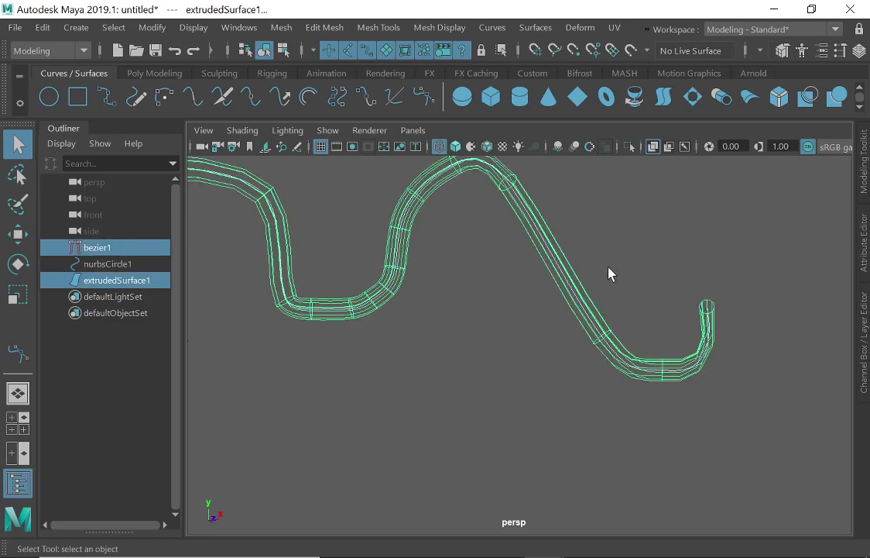
click(608, 272)
click(594, 332)
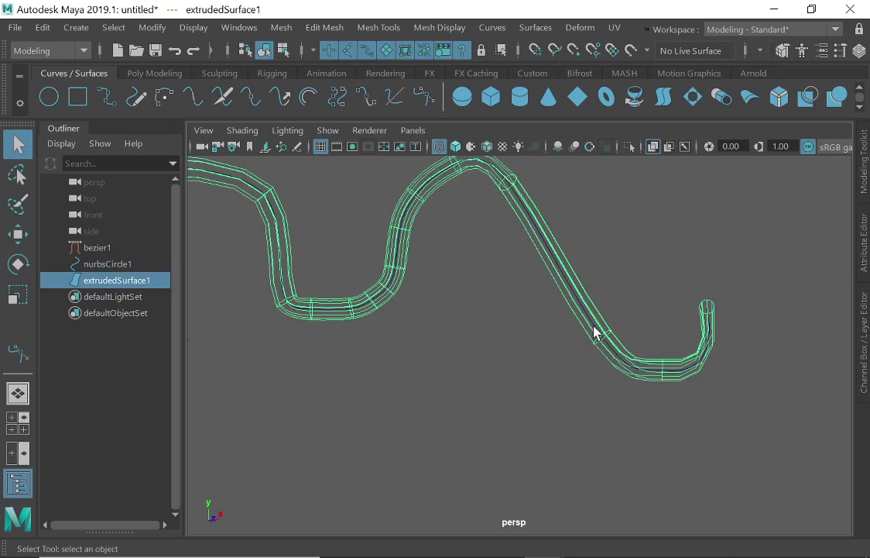
click(505, 542)
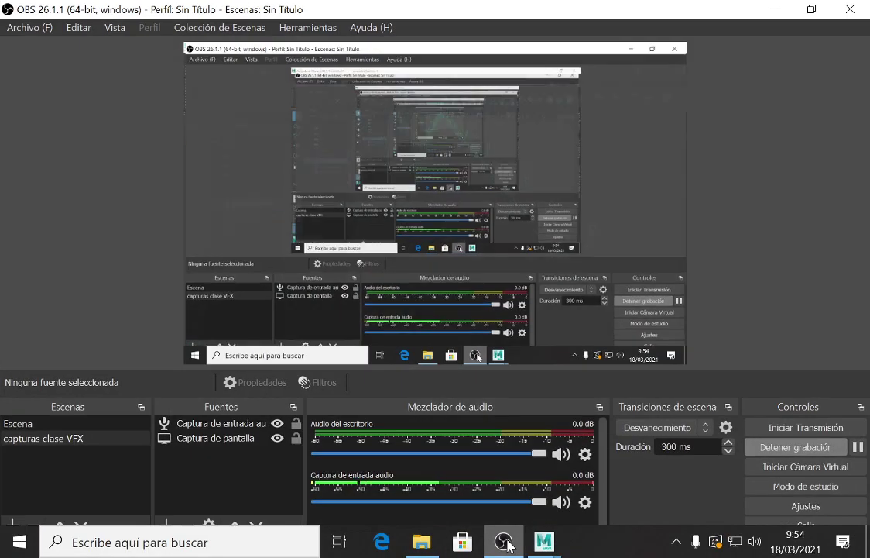